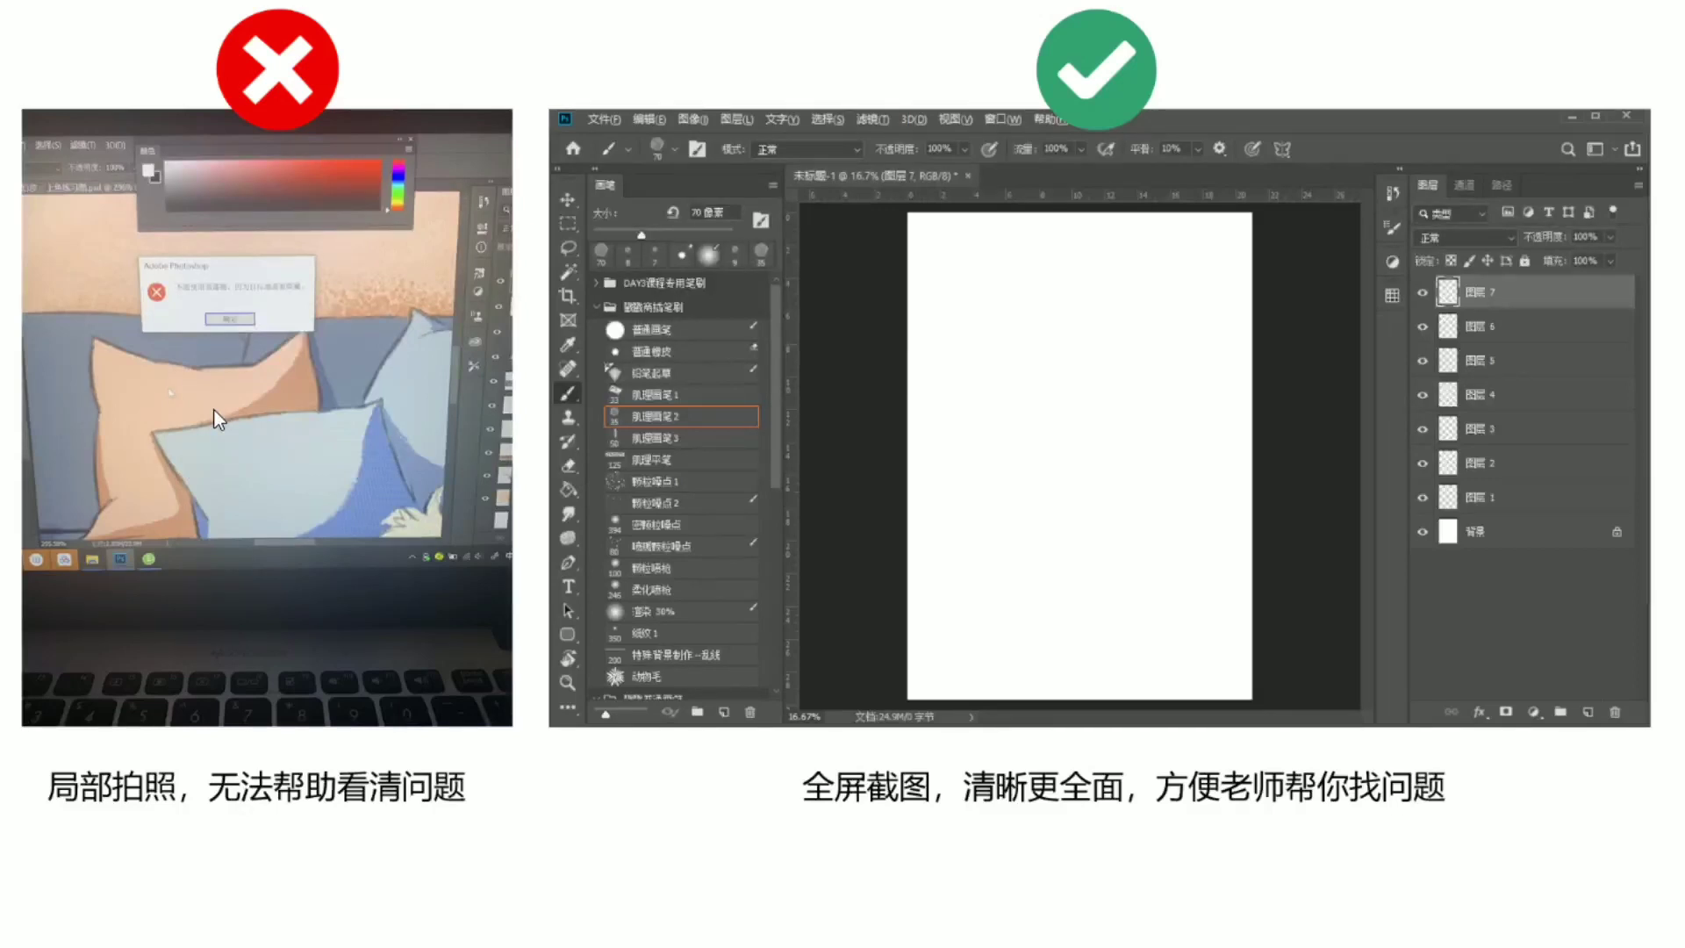
{"action": "left_click", "coordinate": [214, 409]}
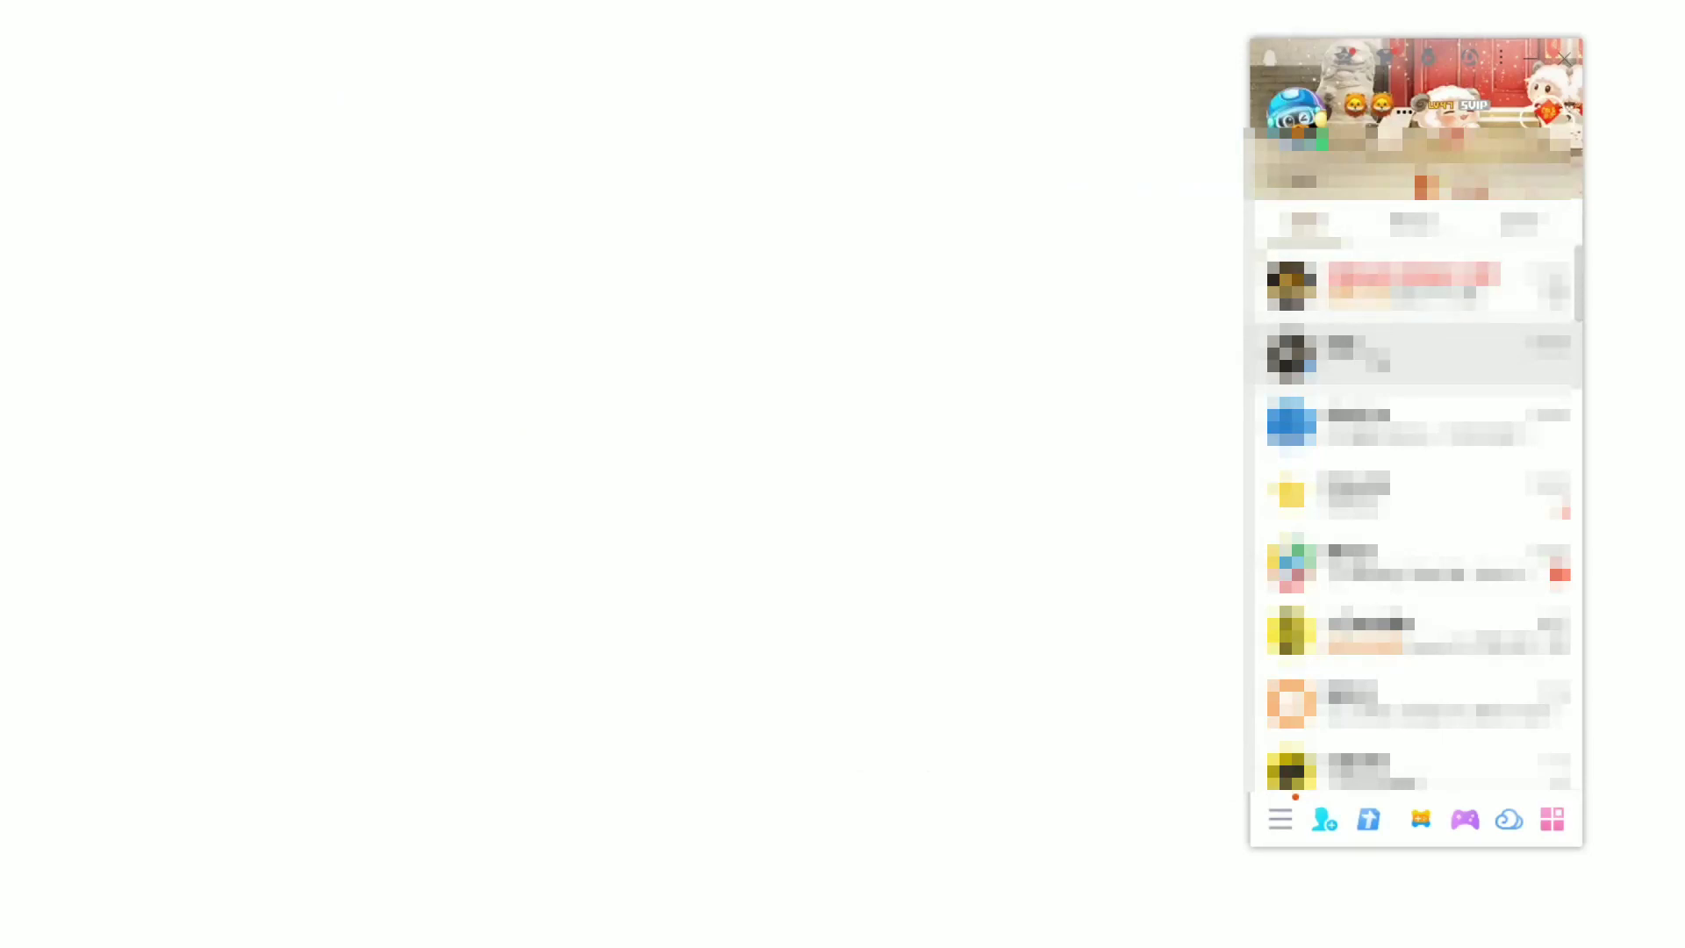
- Open a contact's chat window in QQ and place it beside the contact list
{"action": "key", "text": "Return"}
{"action": "left_click_drag", "start_coordinate": [1120, 372], "coordinate": [650, 198]}
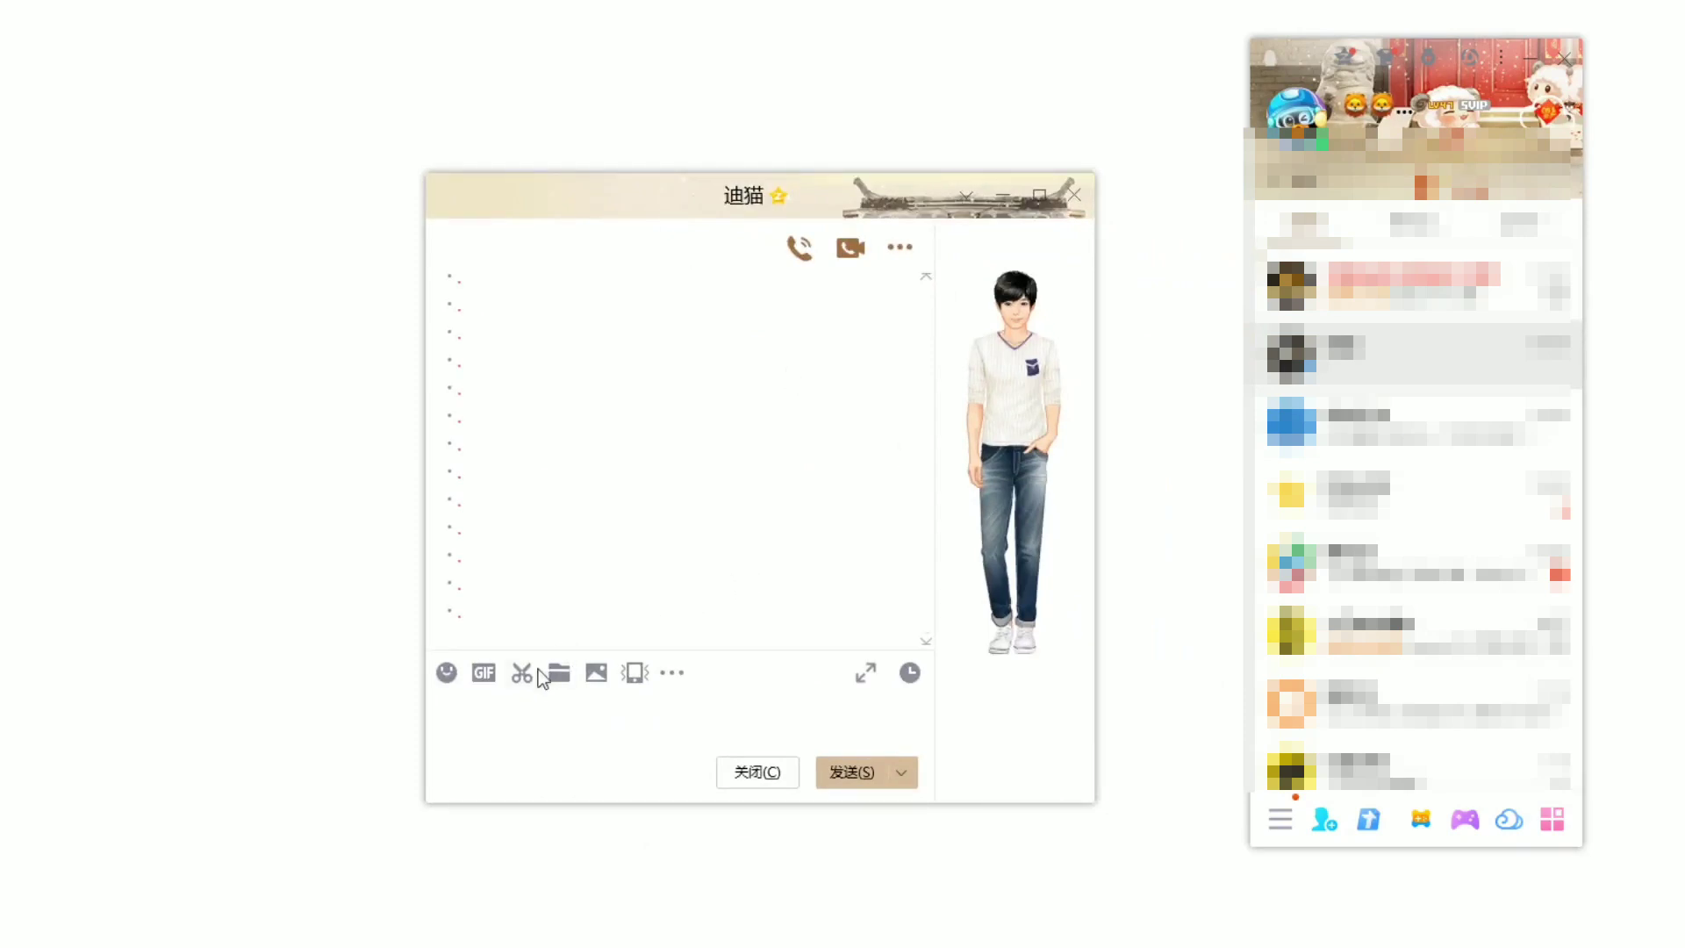
{"action": "mouse_move", "coordinate": [527, 689]}
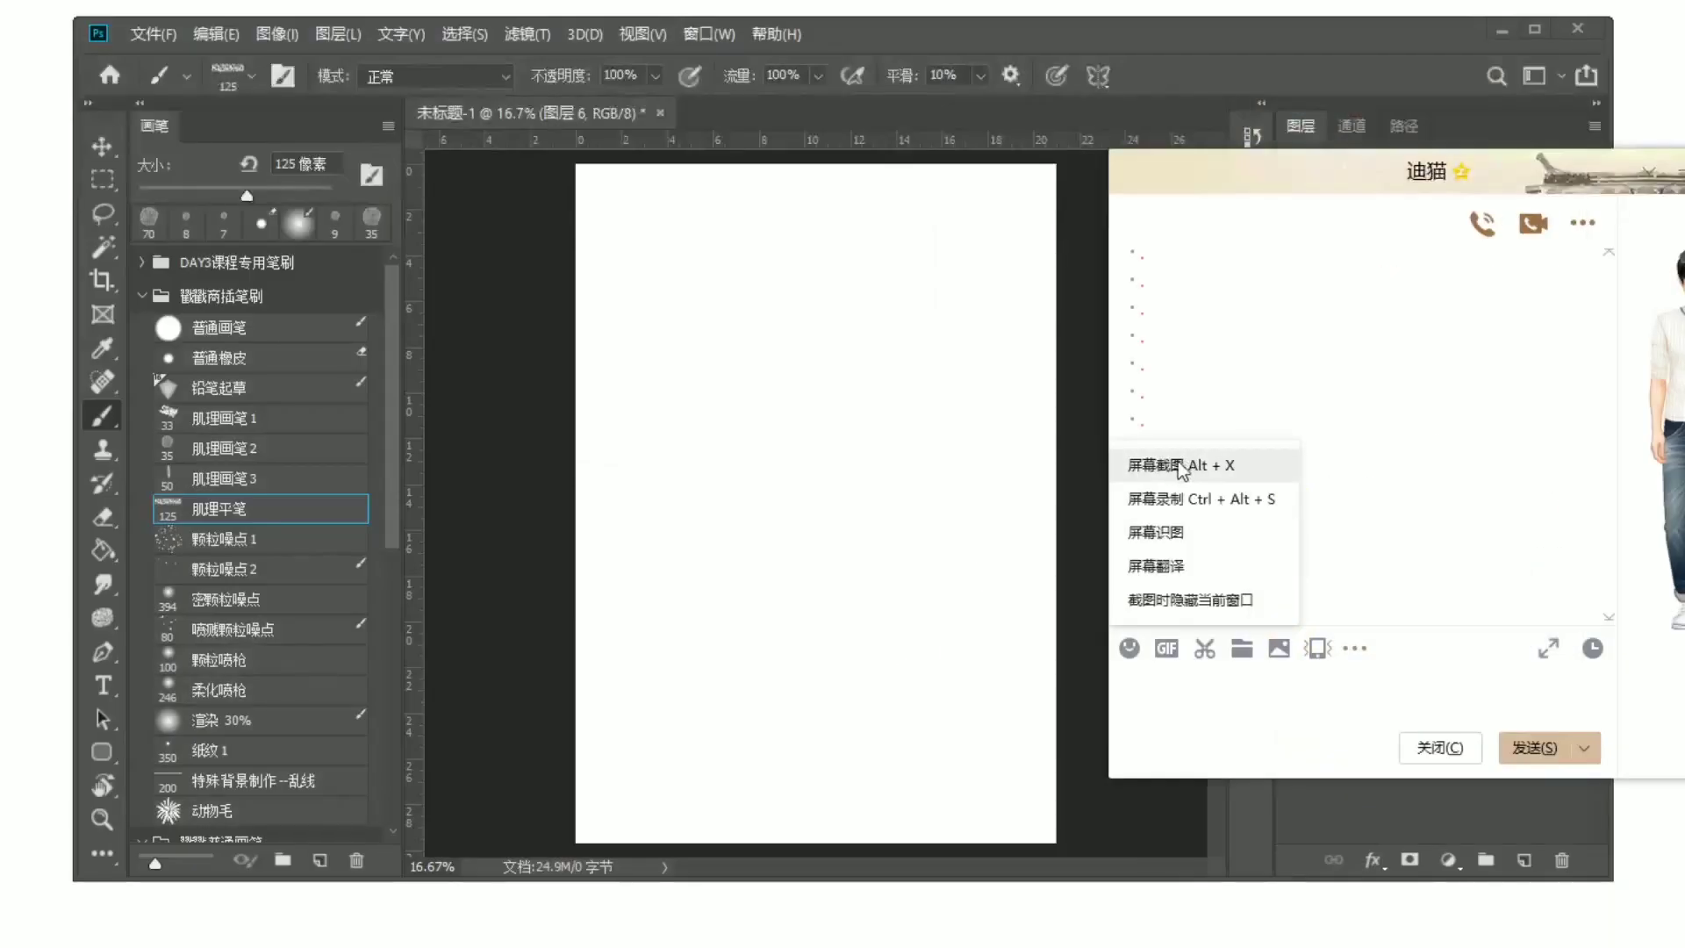
- Try a 屏幕截图 capture of about 1233 × 708 pixels over the Photoshop window, moving the chat window clear of the canvas
{"action": "left_click", "coordinate": [1176, 465]}
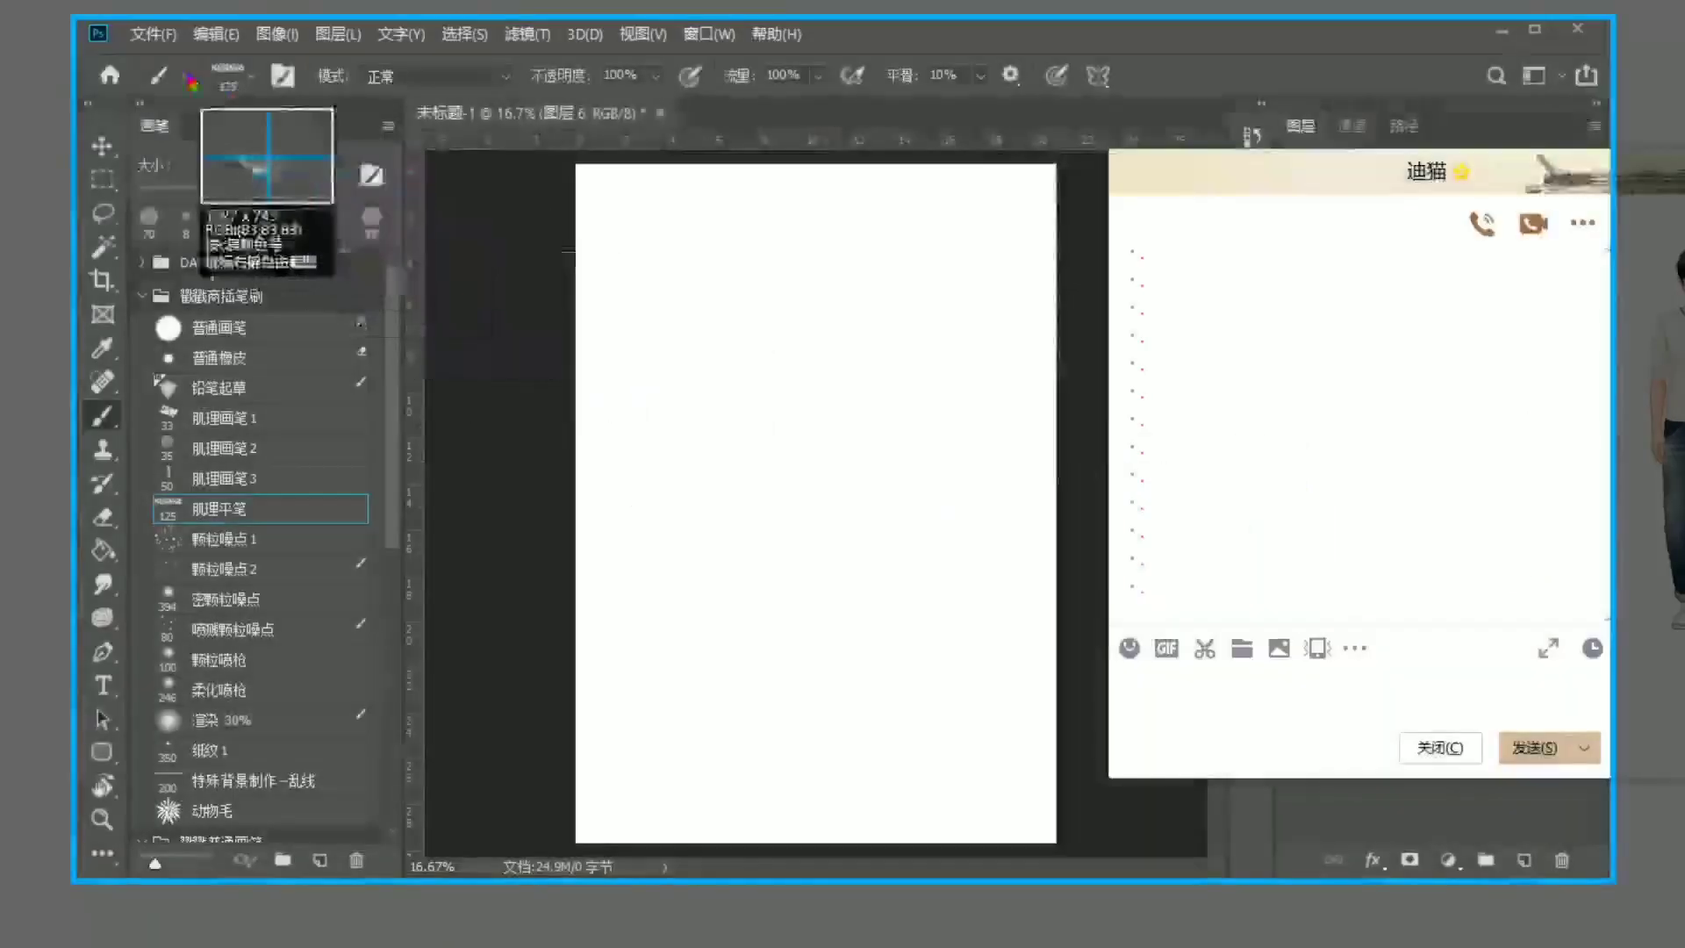
{"action": "left_click_drag", "start_coordinate": [111, 32], "coordinate": [1546, 865]}
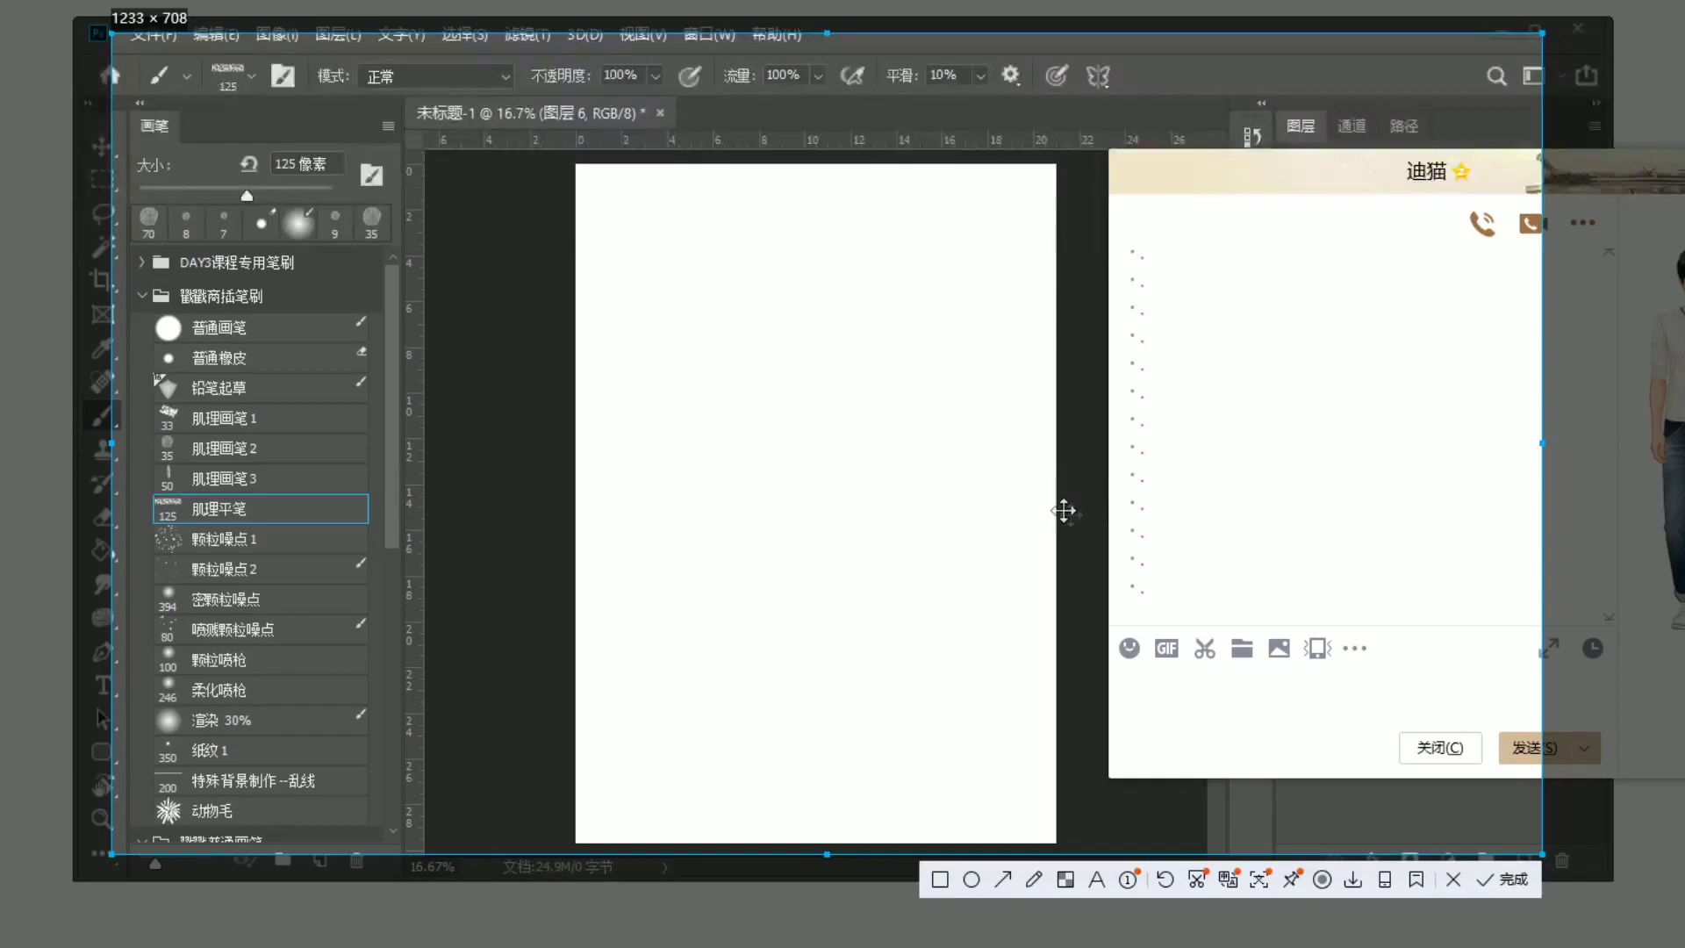
{"action": "right_click", "coordinate": [1304, 308]}
{"action": "left_click", "coordinate": [1428, 913]}
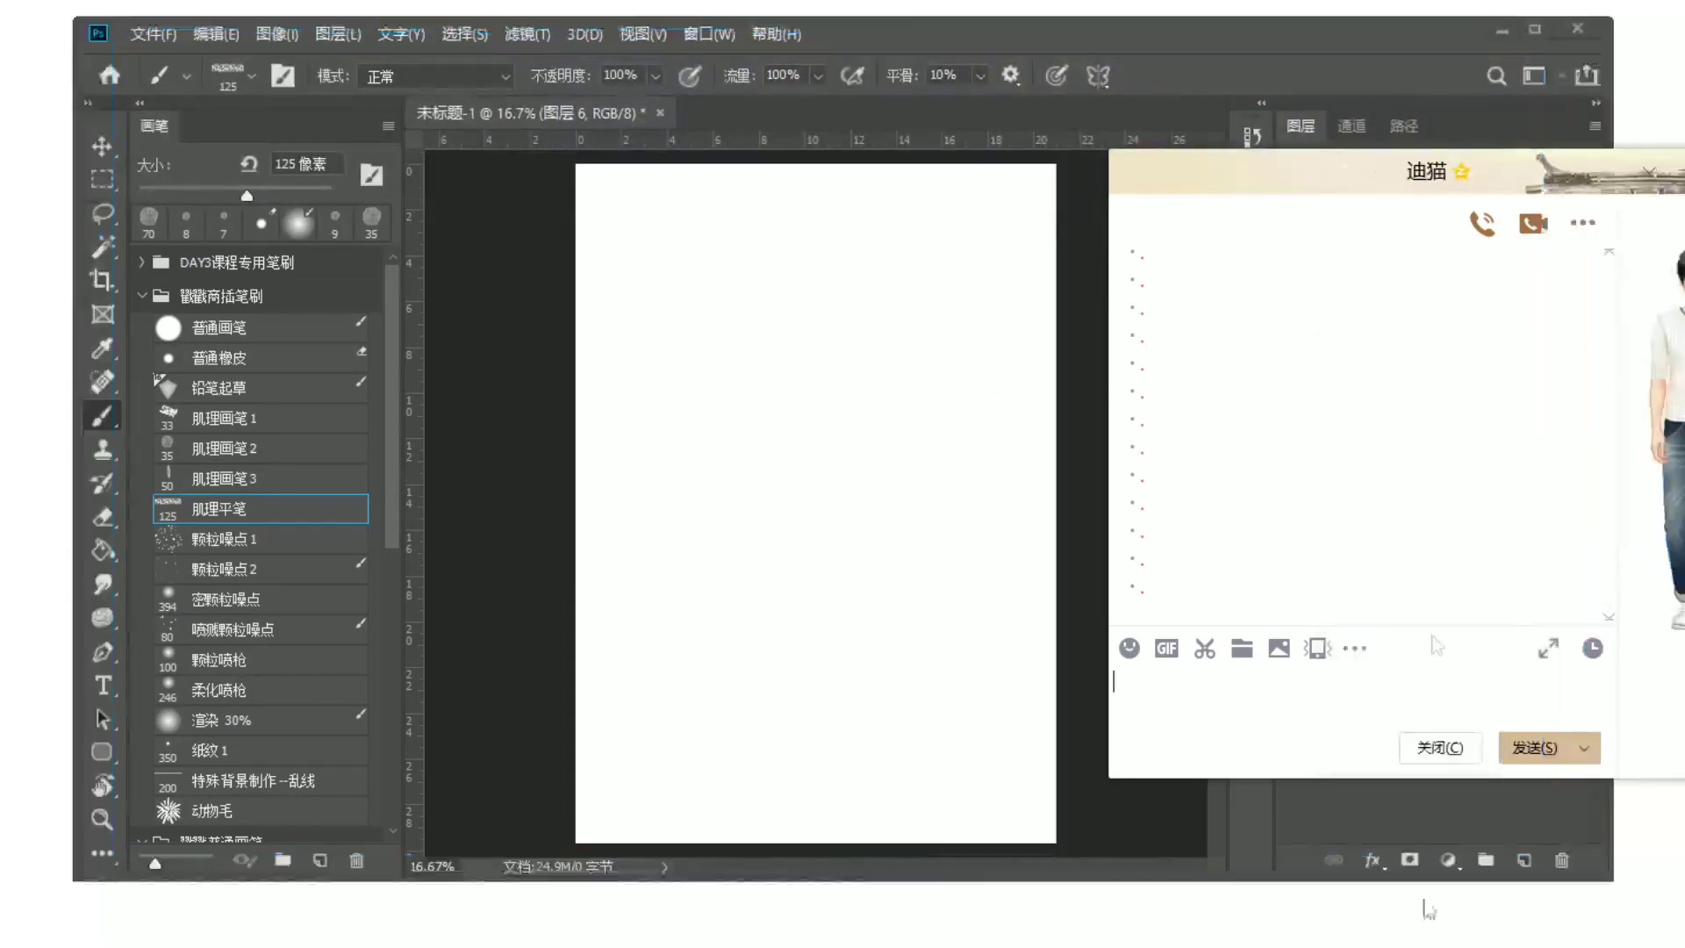
{"action": "left_click_drag", "start_coordinate": [1290, 177], "coordinate": [1674, 184]}
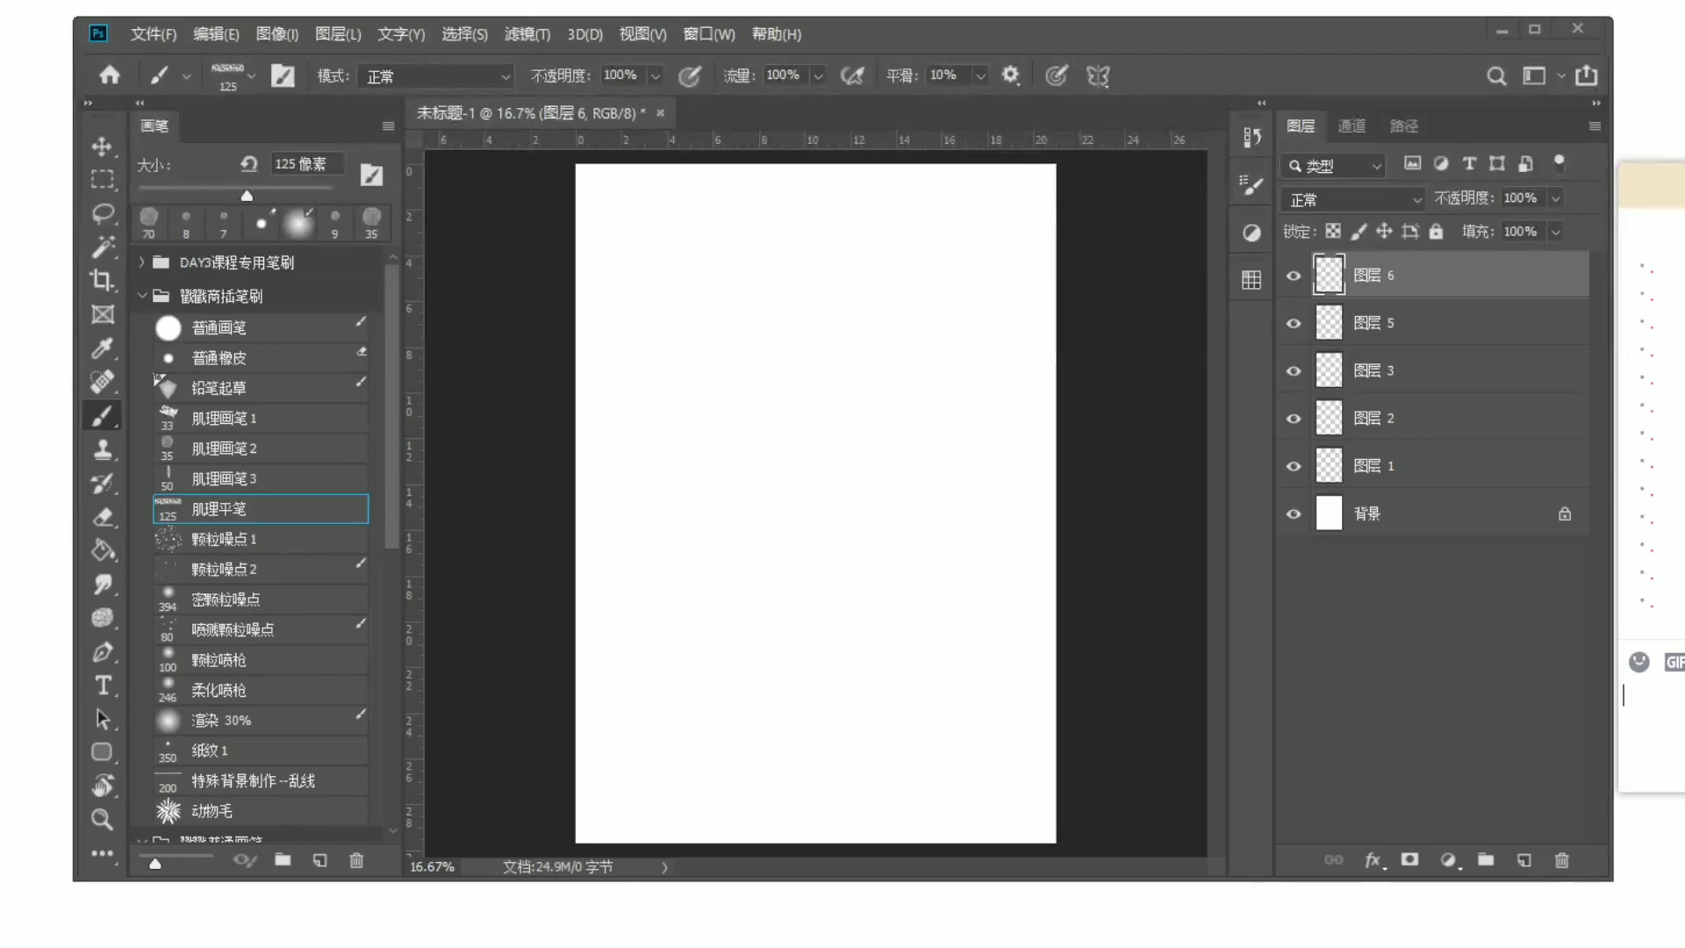
{"action": "left_click_drag", "start_coordinate": [1667, 184], "coordinate": [422, 203]}
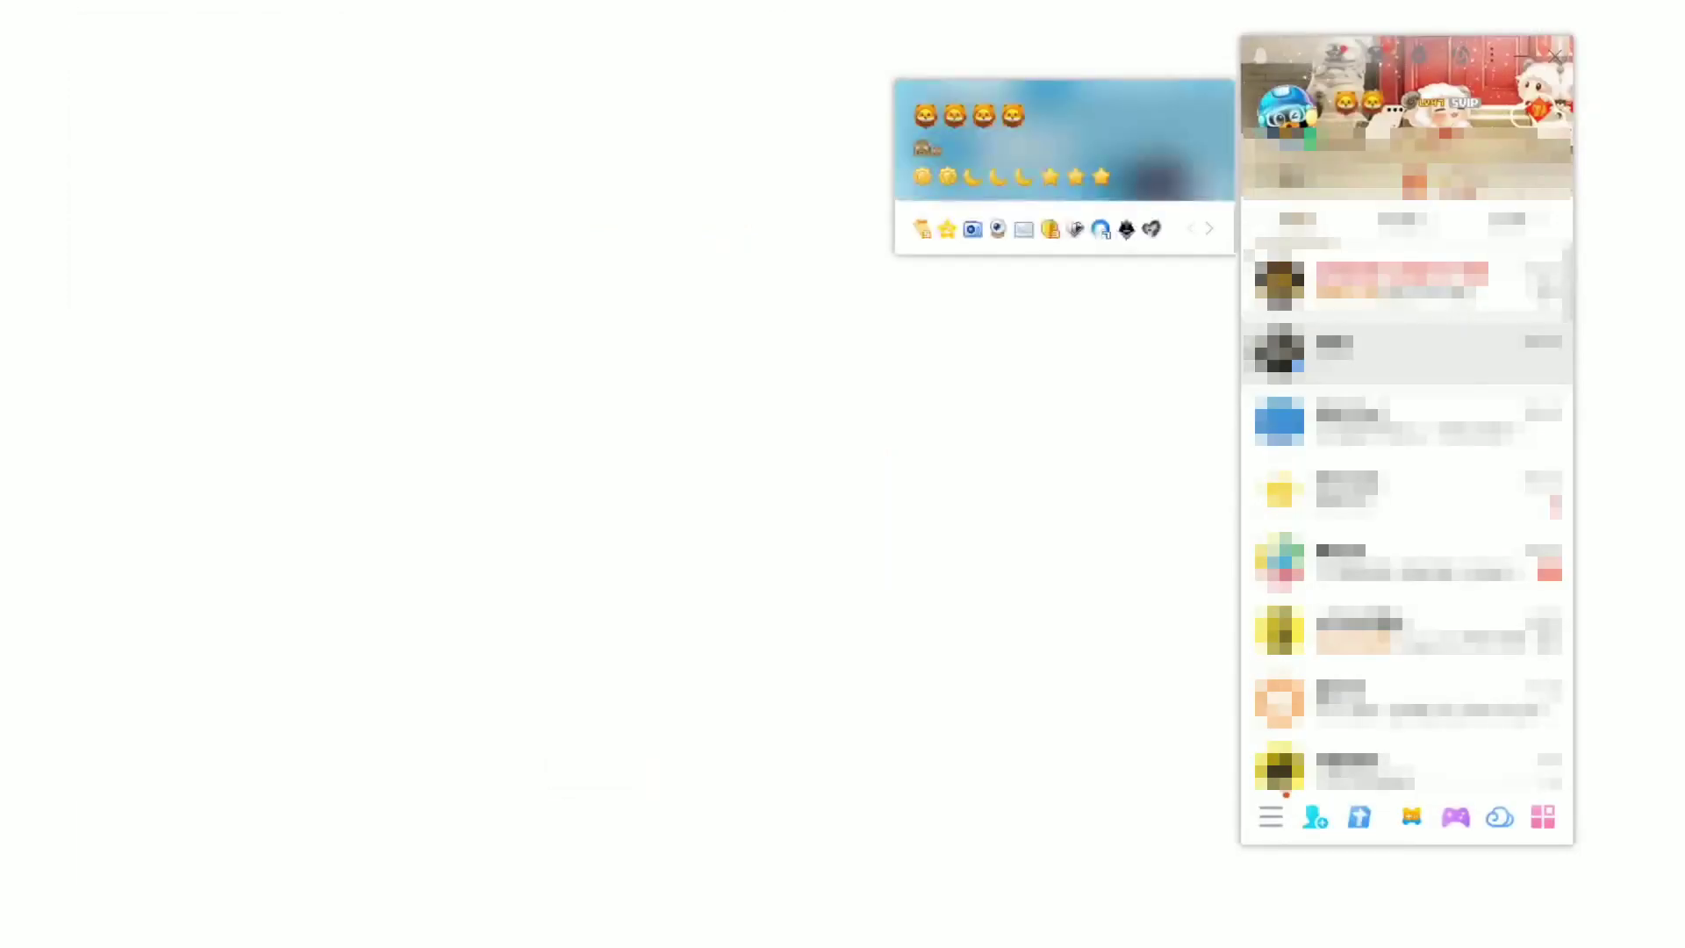
- Open QQ's system settings and bring up the global hotkey list from the 热键 section
{"action": "left_click", "coordinate": [1274, 823]}
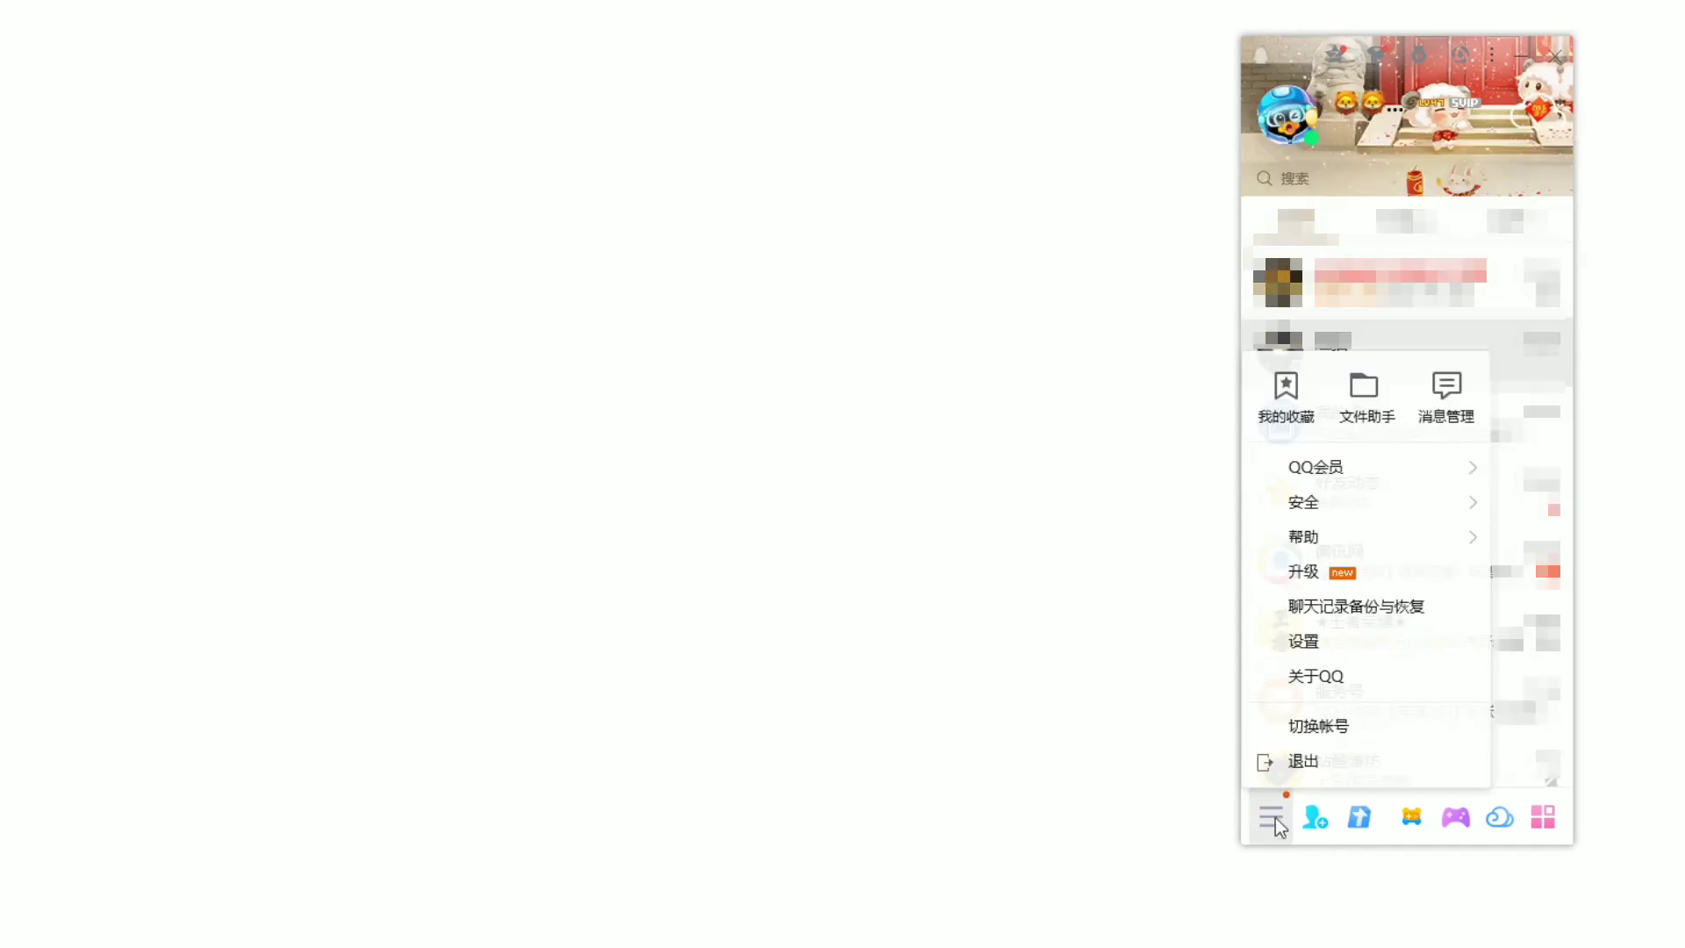
{"action": "left_click", "coordinate": [1338, 644]}
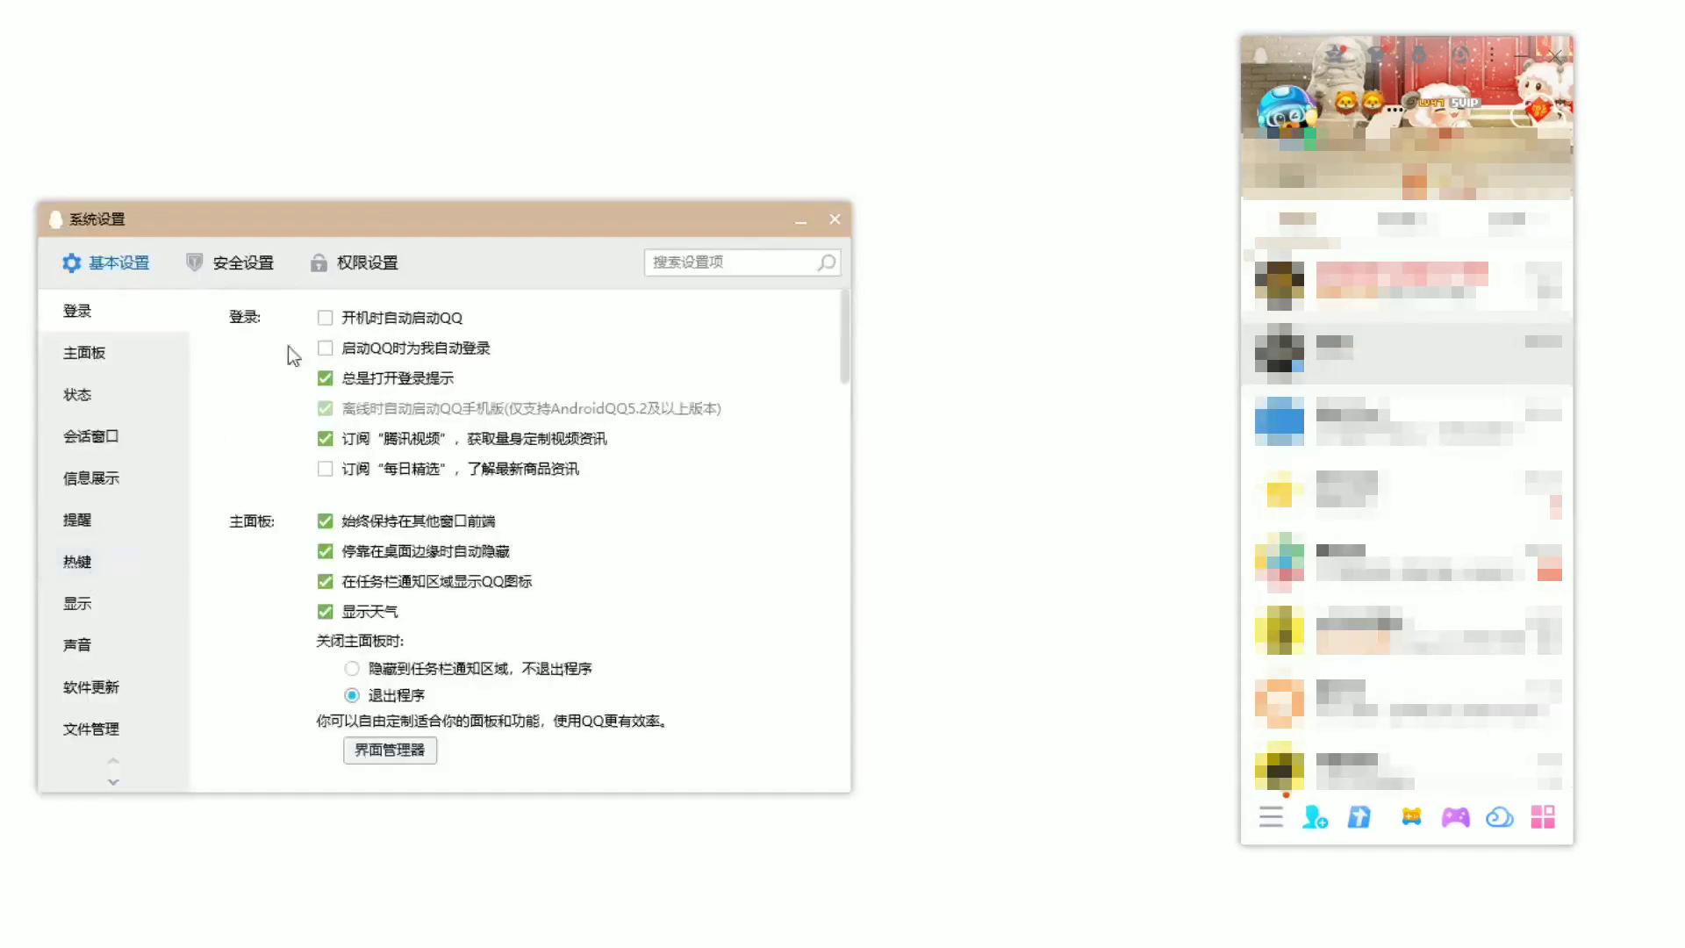
{"action": "left_click_drag", "start_coordinate": [455, 218], "coordinate": [696, 220]}
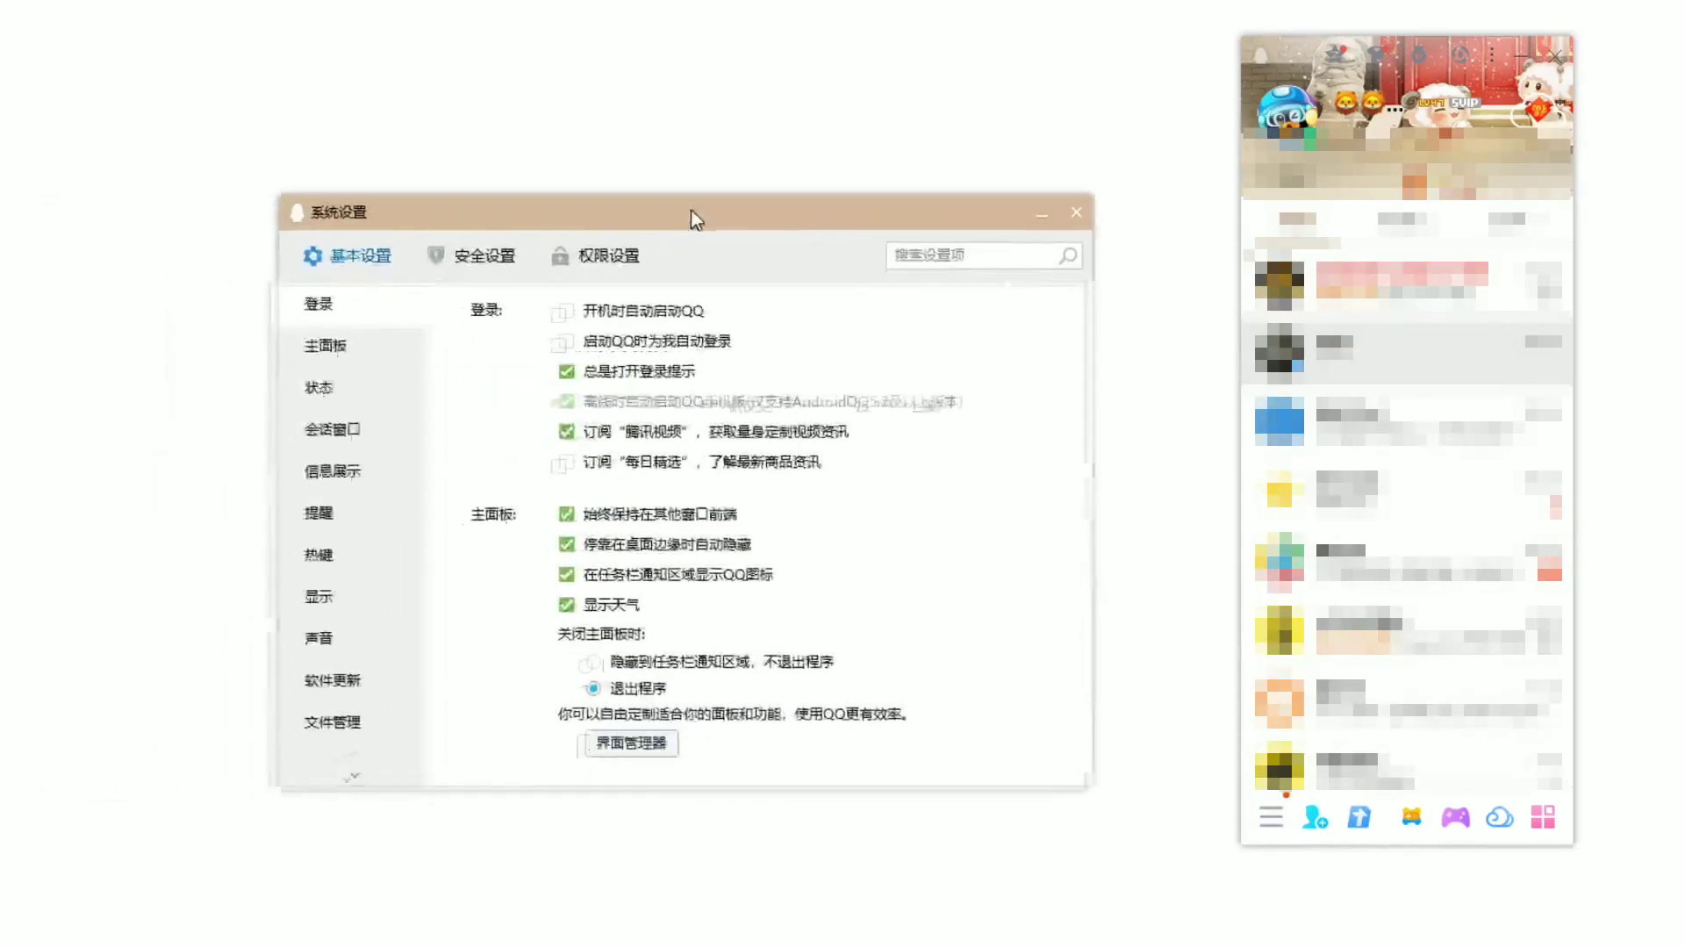
{"action": "left_click", "coordinate": [351, 558]}
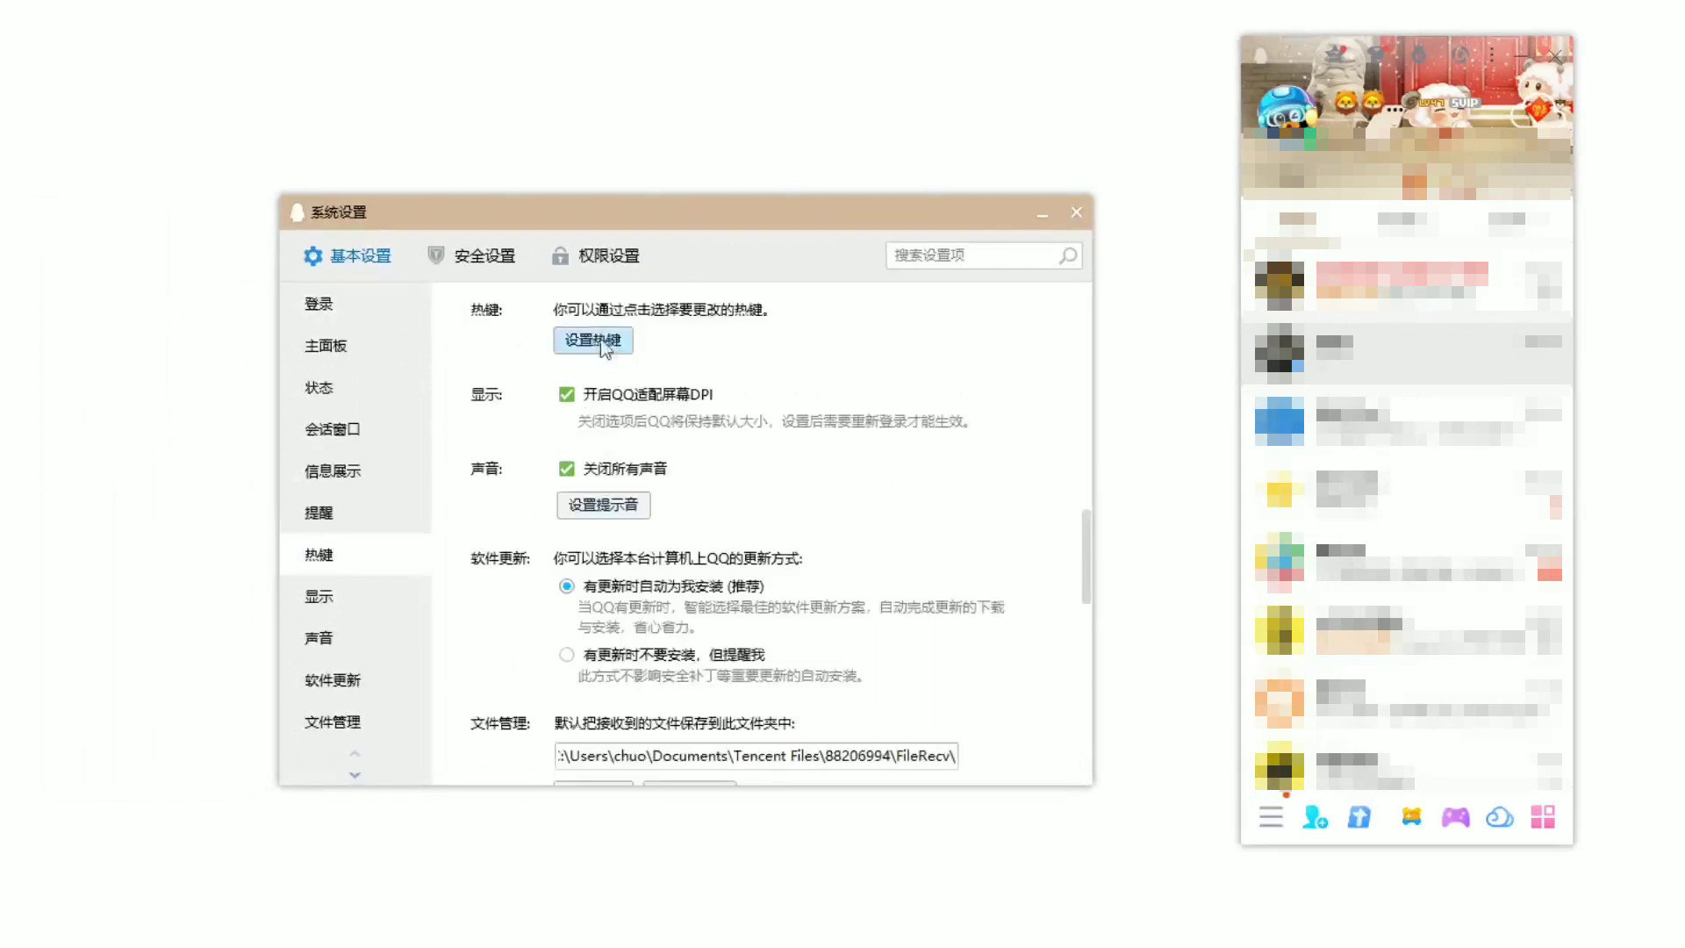
{"action": "left_click", "coordinate": [594, 343]}
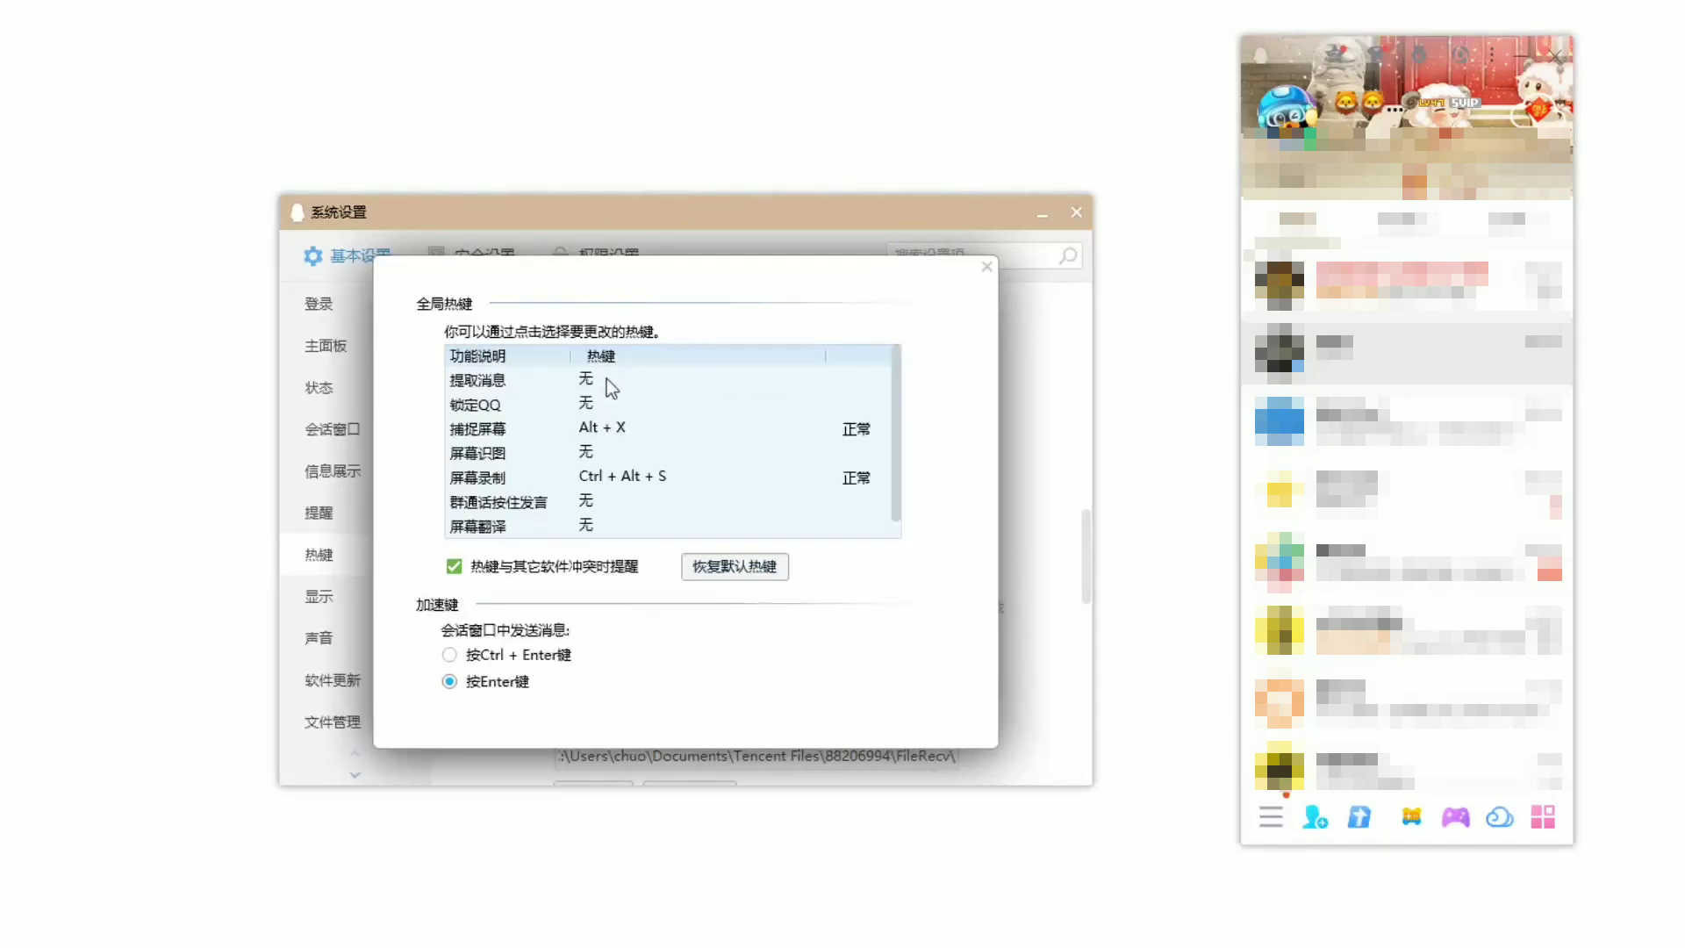
- Check the hotkey assigned to 捕捉屏幕 in the global hotkey list and close the settings
{"action": "left_click", "coordinate": [607, 379]}
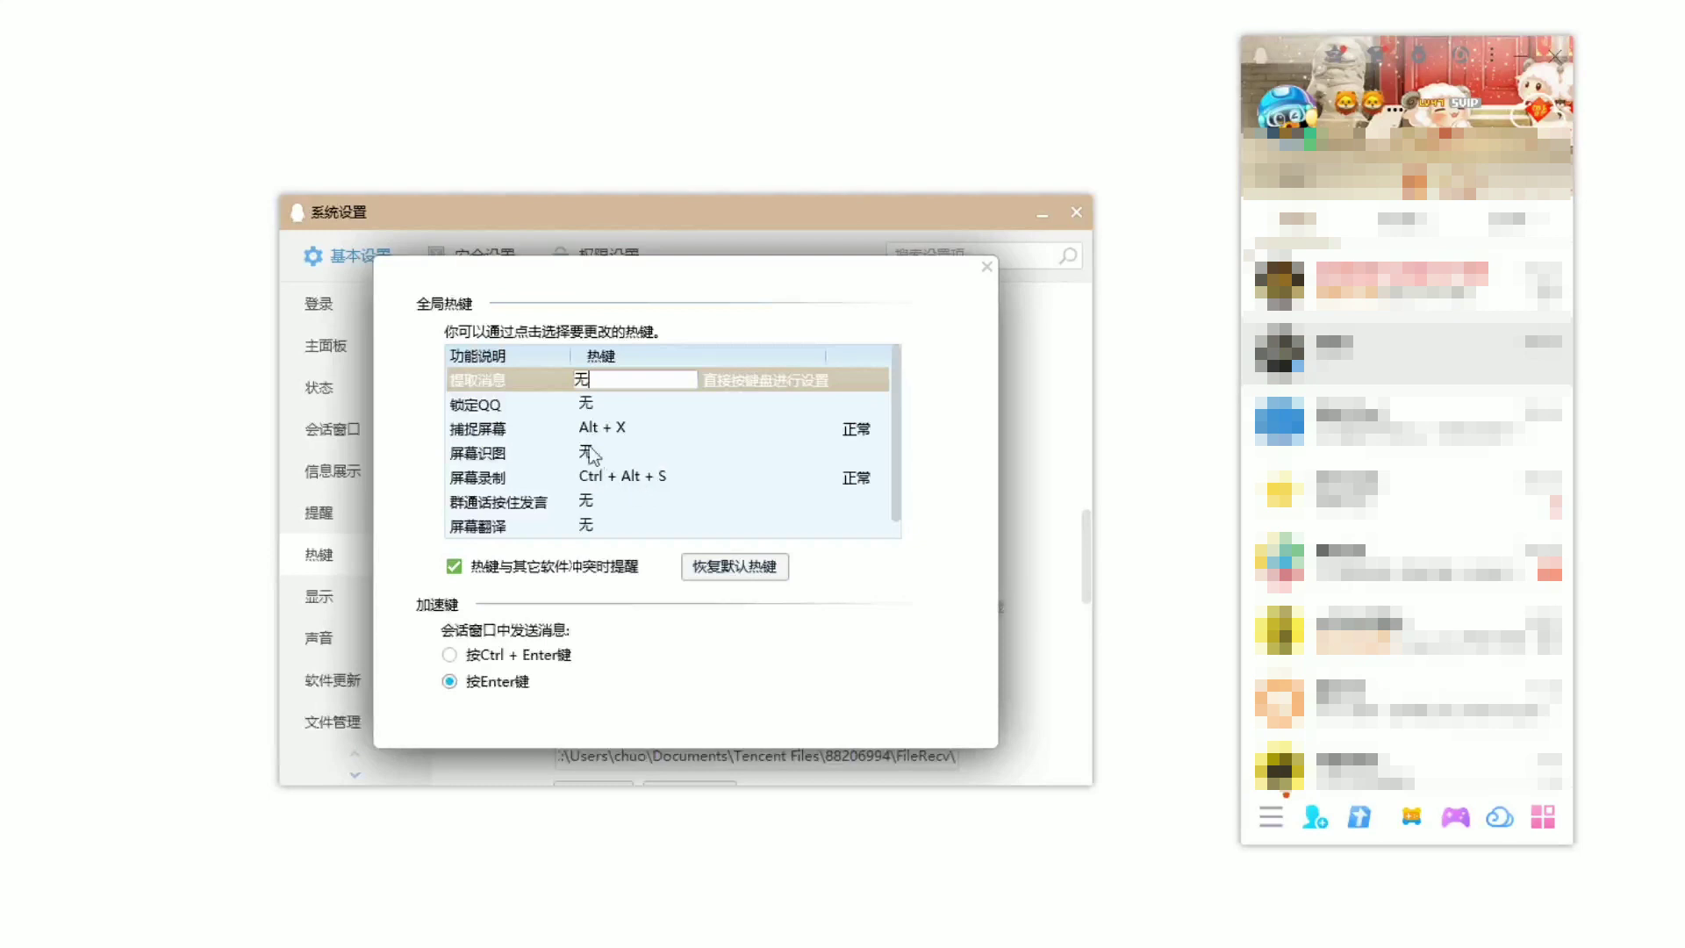
{"action": "left_click", "coordinate": [632, 428]}
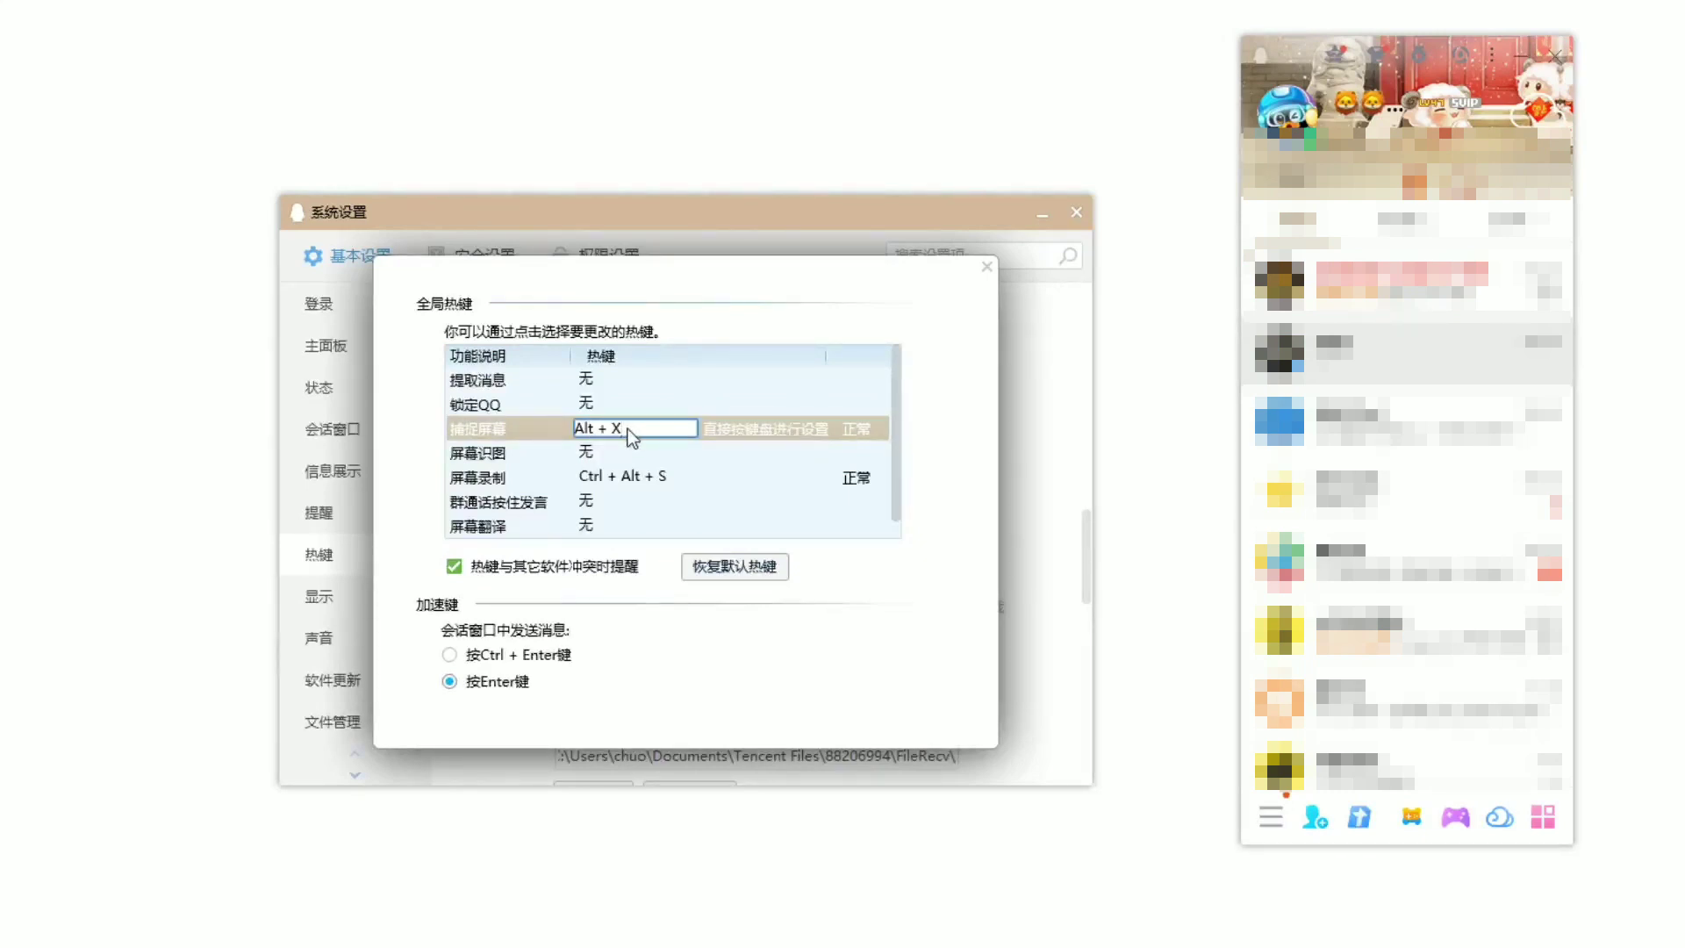
{"action": "left_click", "coordinate": [990, 268]}
{"action": "left_click", "coordinate": [1075, 212]}
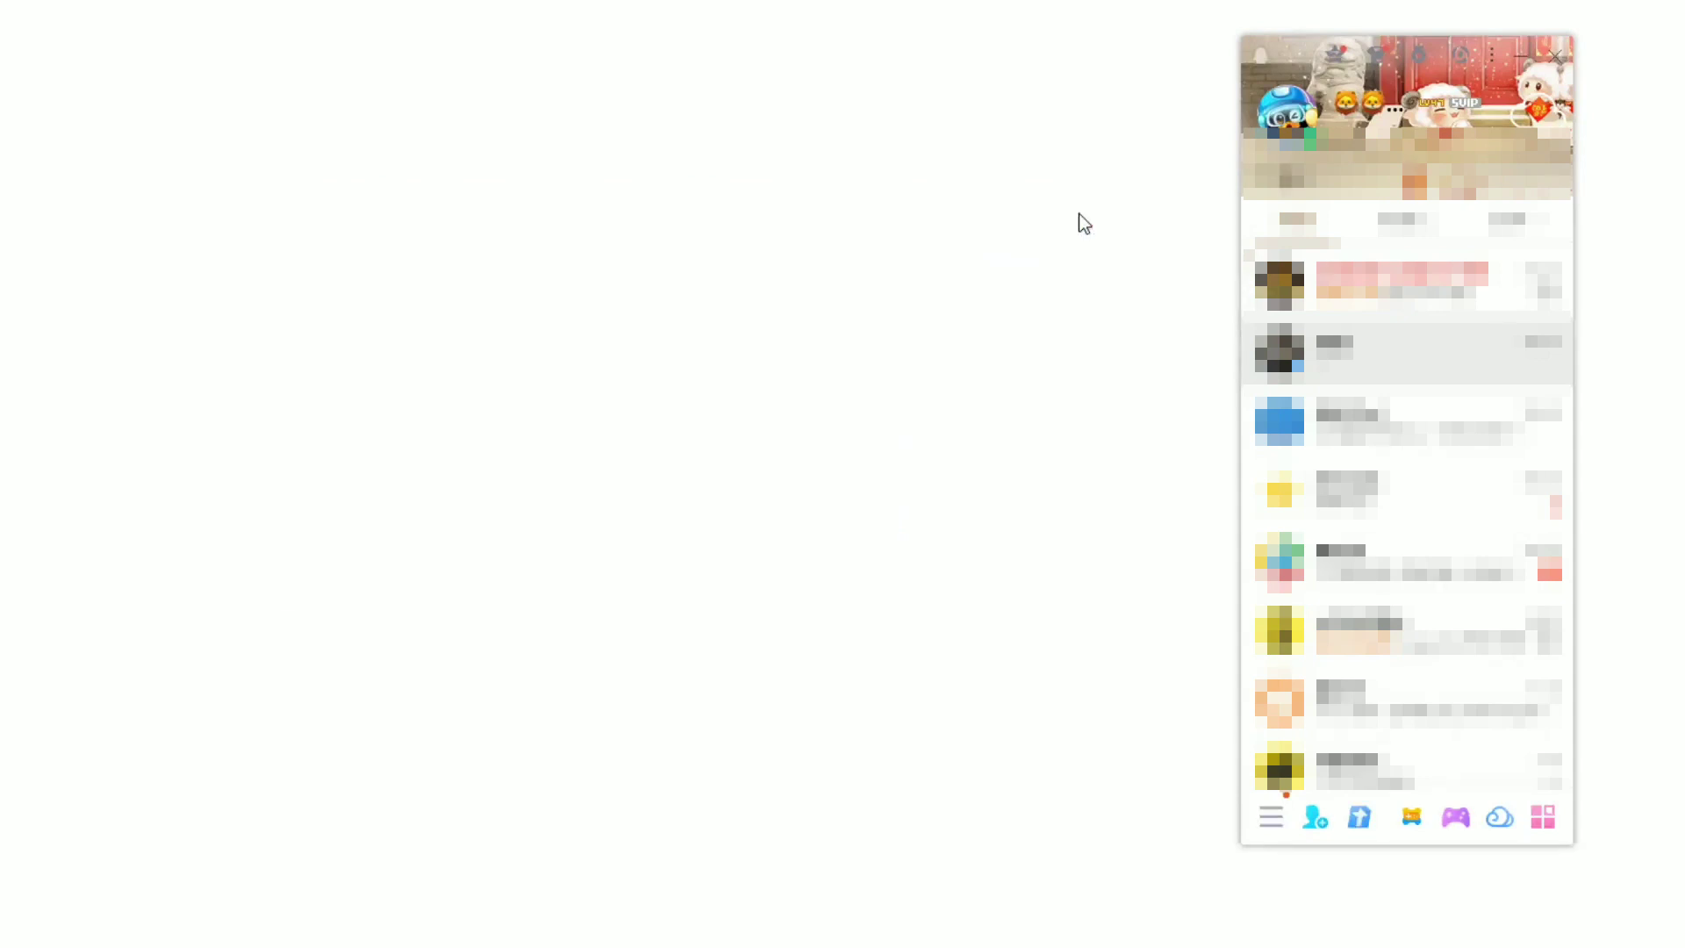
- Capture the whole Photoshop window as a screenshot of about 1327 × 743 pixels
{"action": "key", "text": "alt+x"}
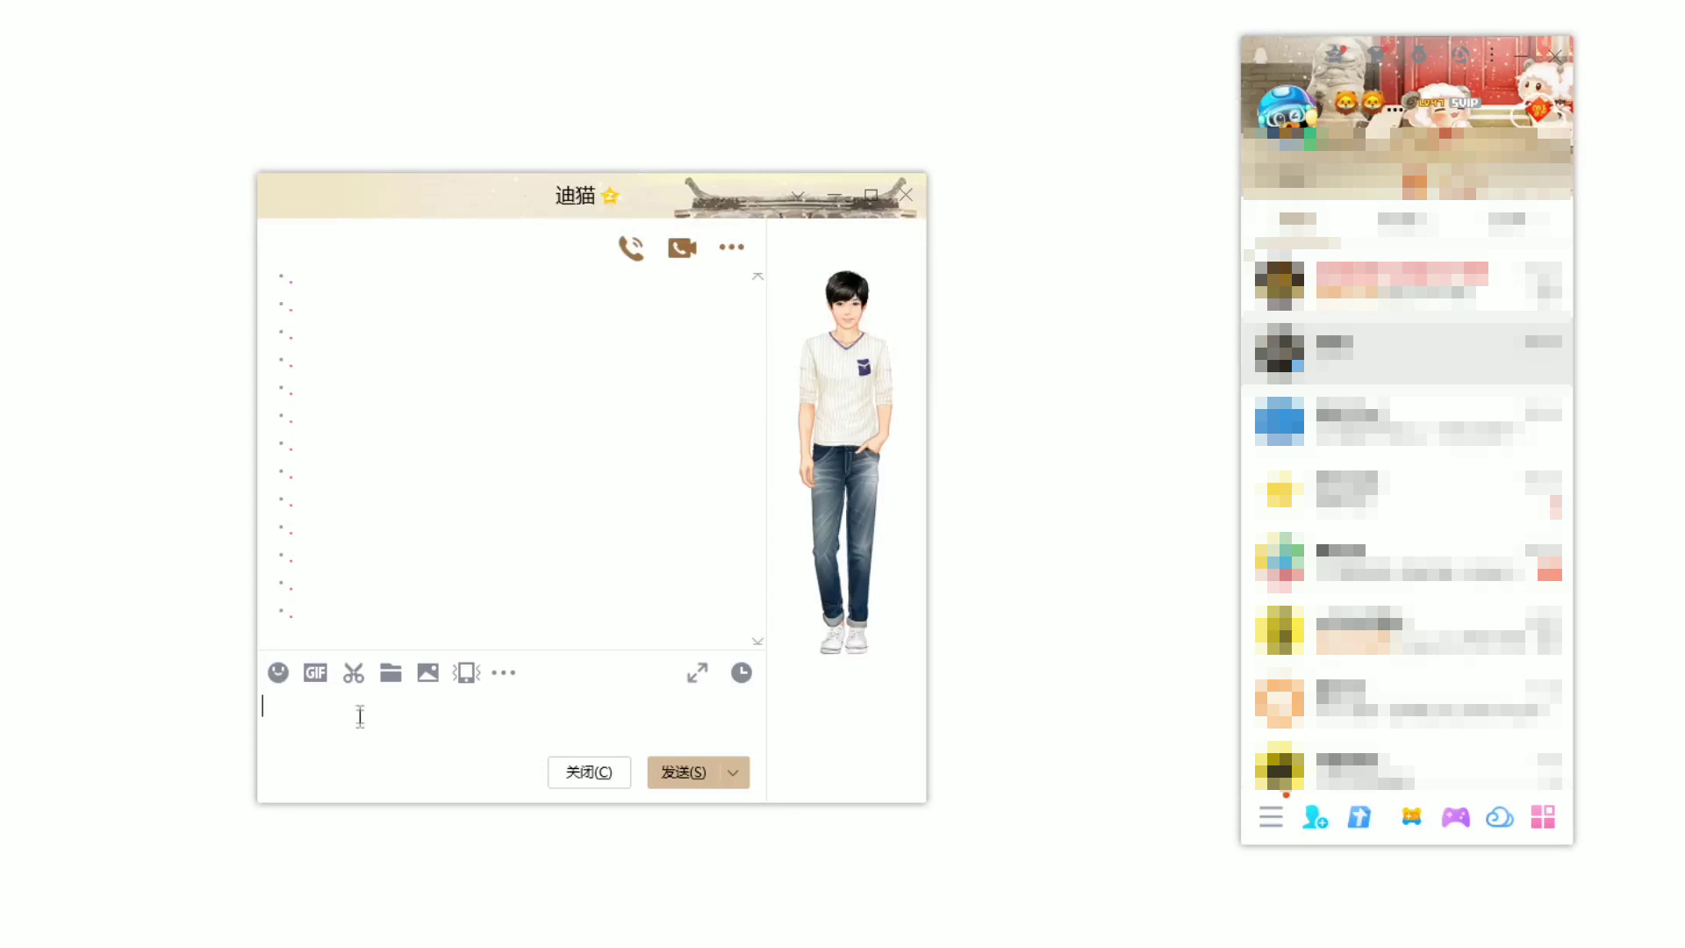
{"action": "mouse_move", "coordinate": [355, 678]}
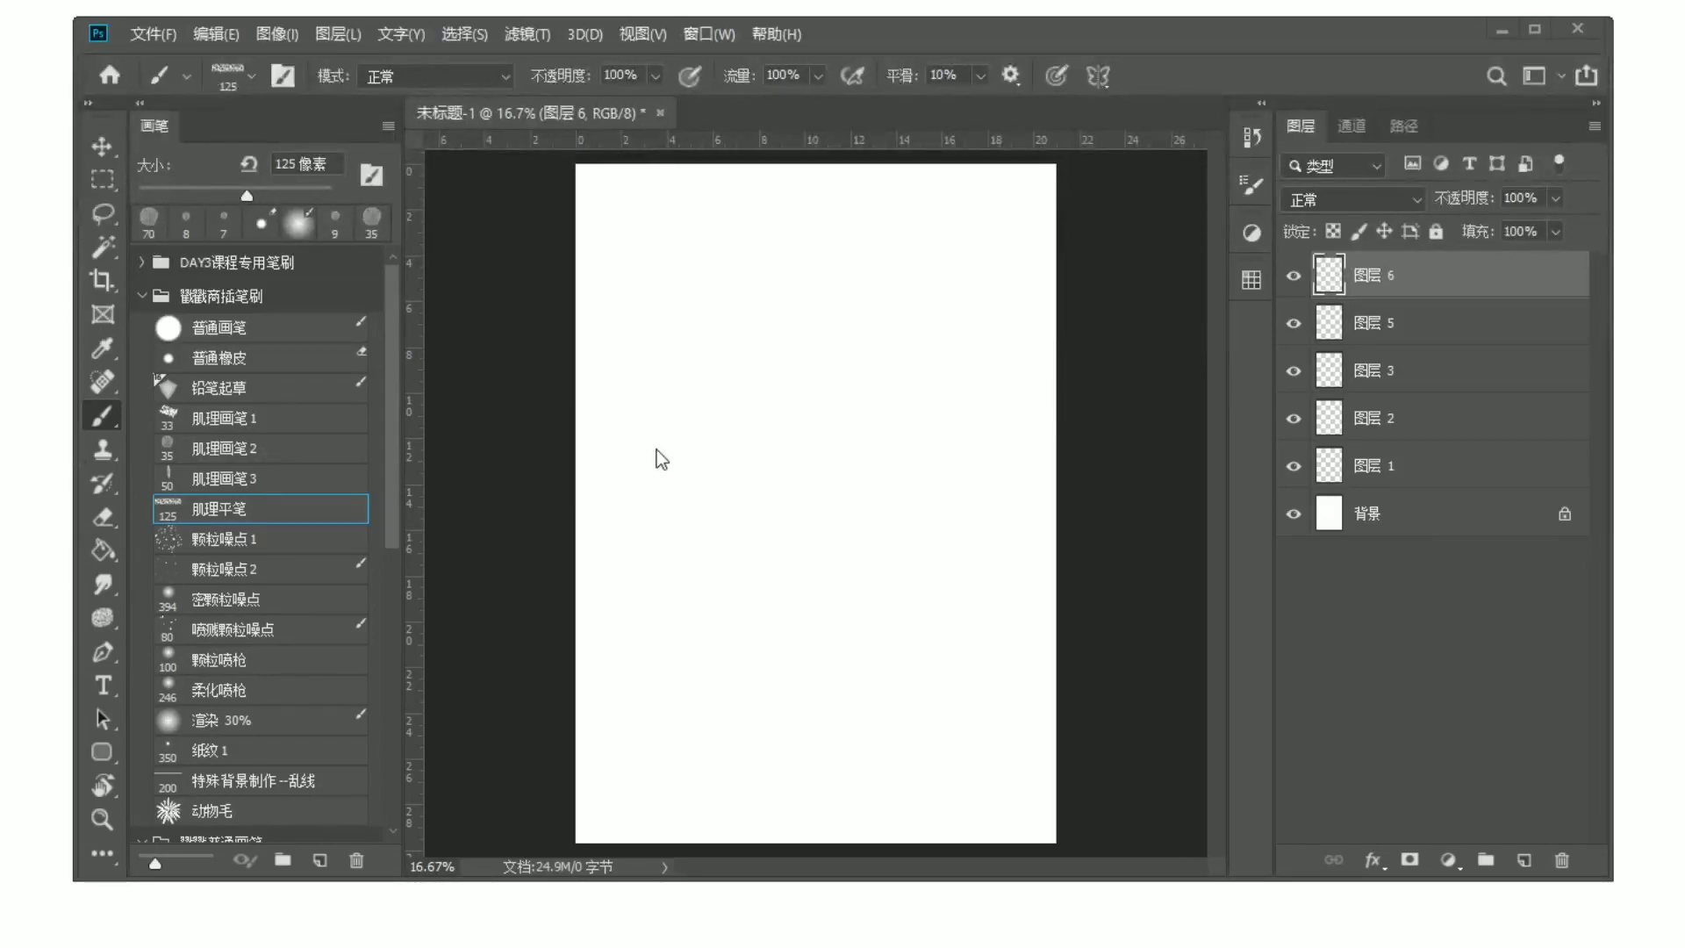
{"action": "key", "text": "ctrl+alt+a"}
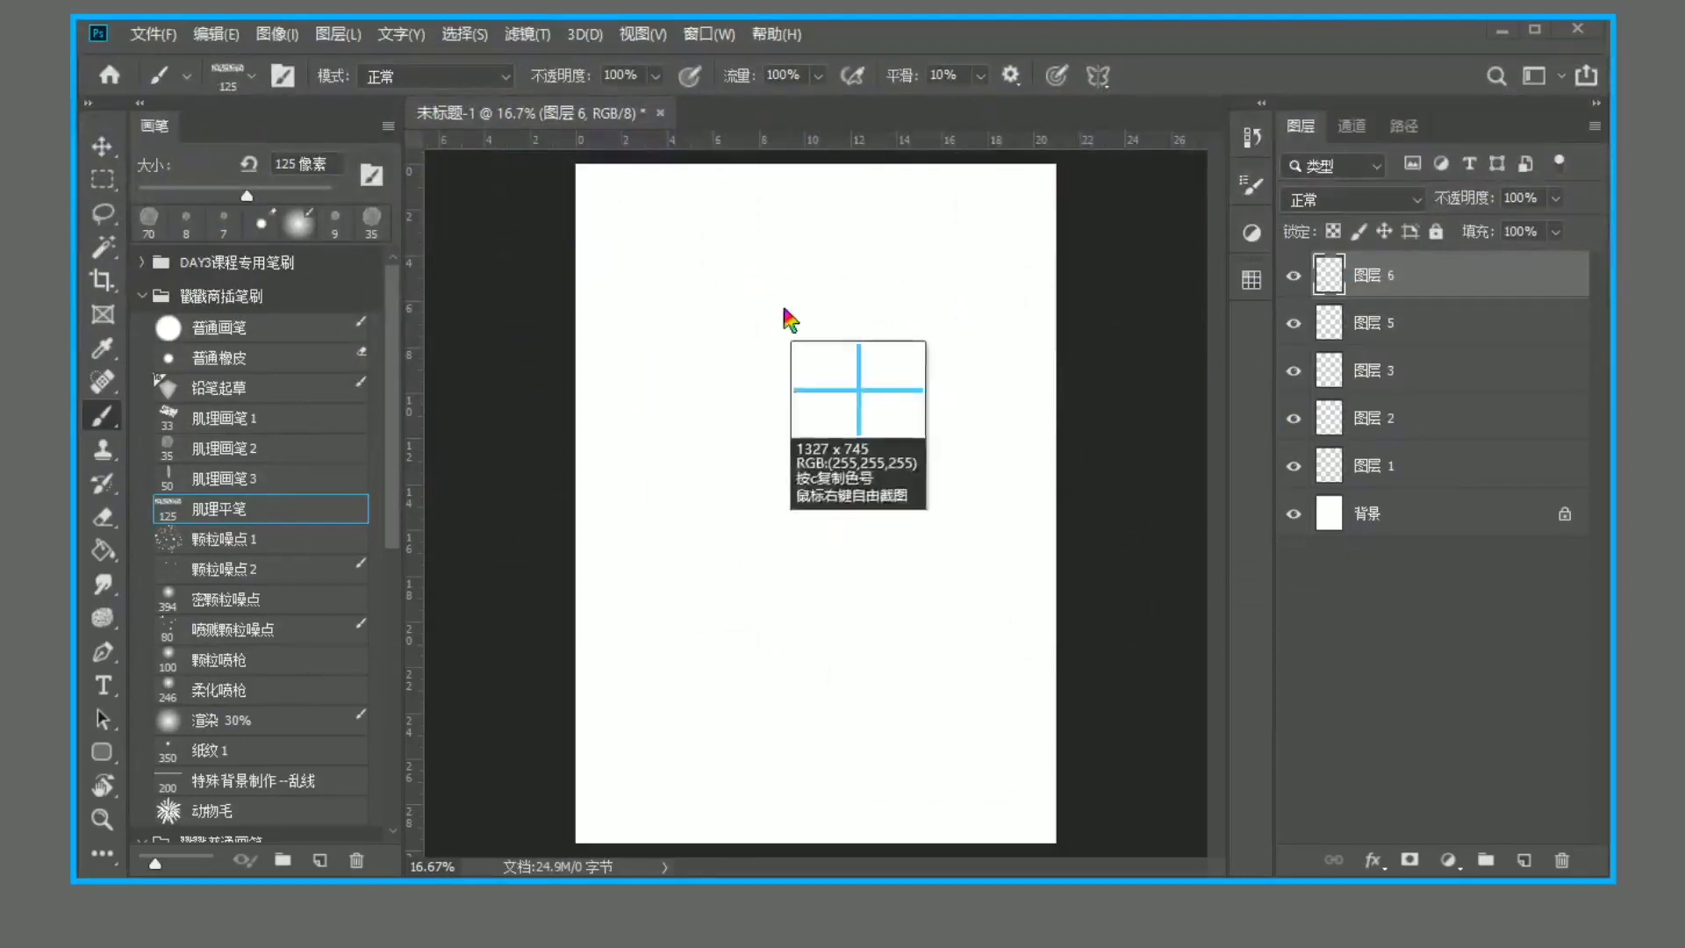
{"action": "left_click", "coordinate": [783, 308]}
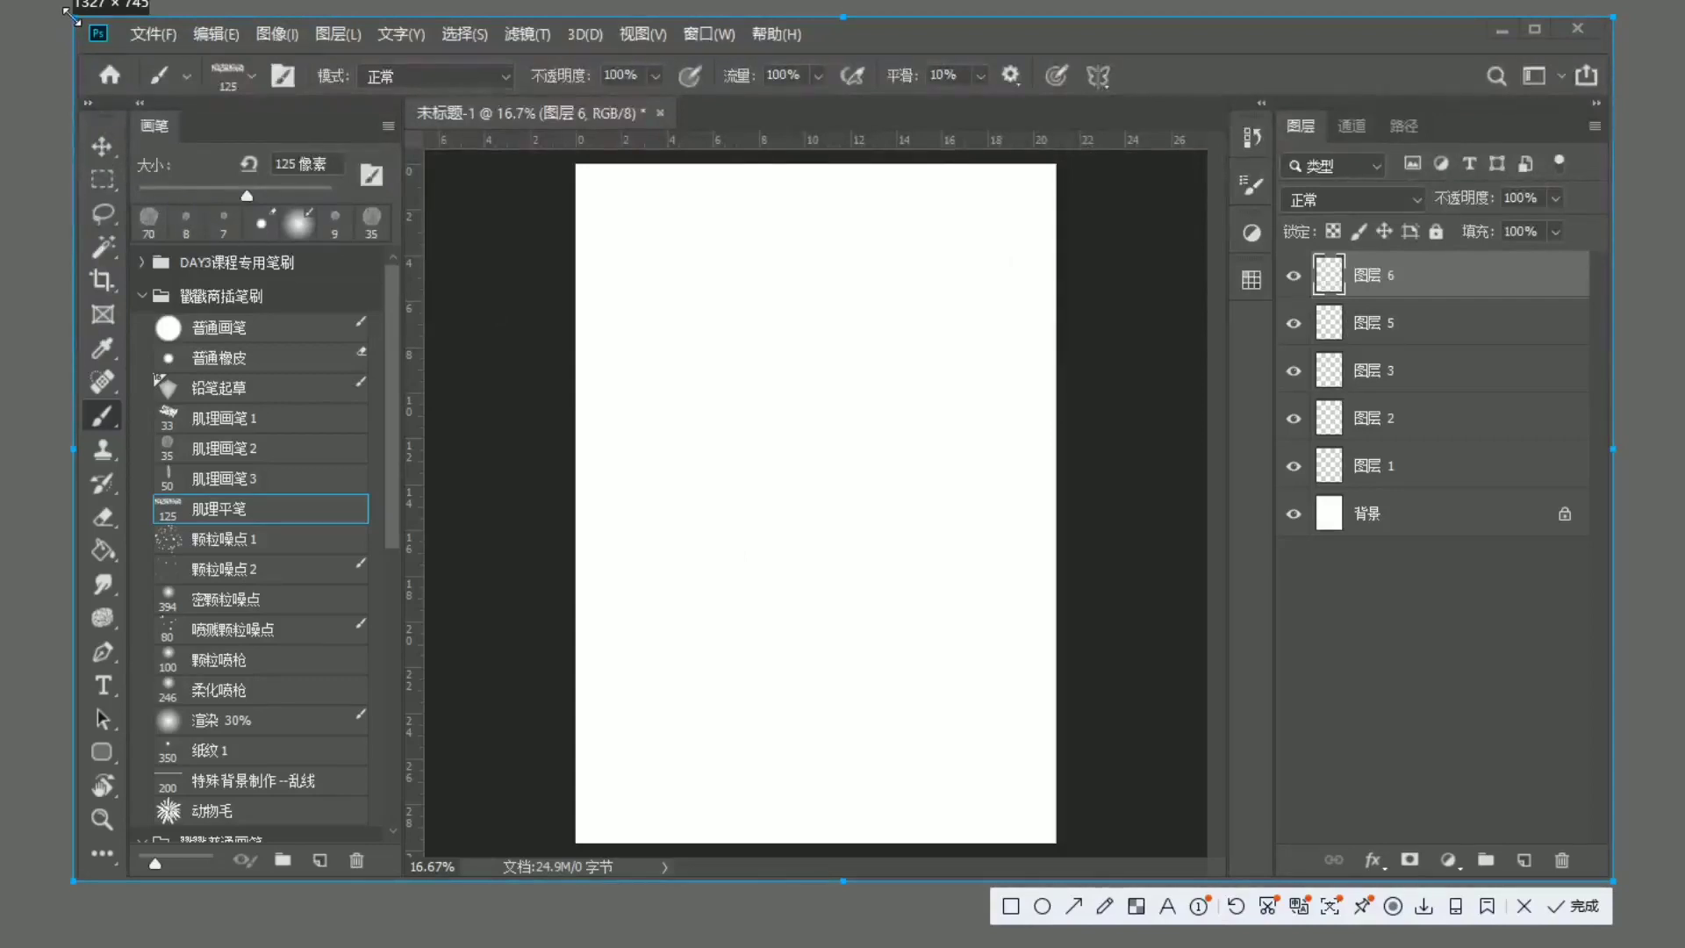
{"action": "left_click_drag", "start_coordinate": [70, 12], "coordinate": [70, 13]}
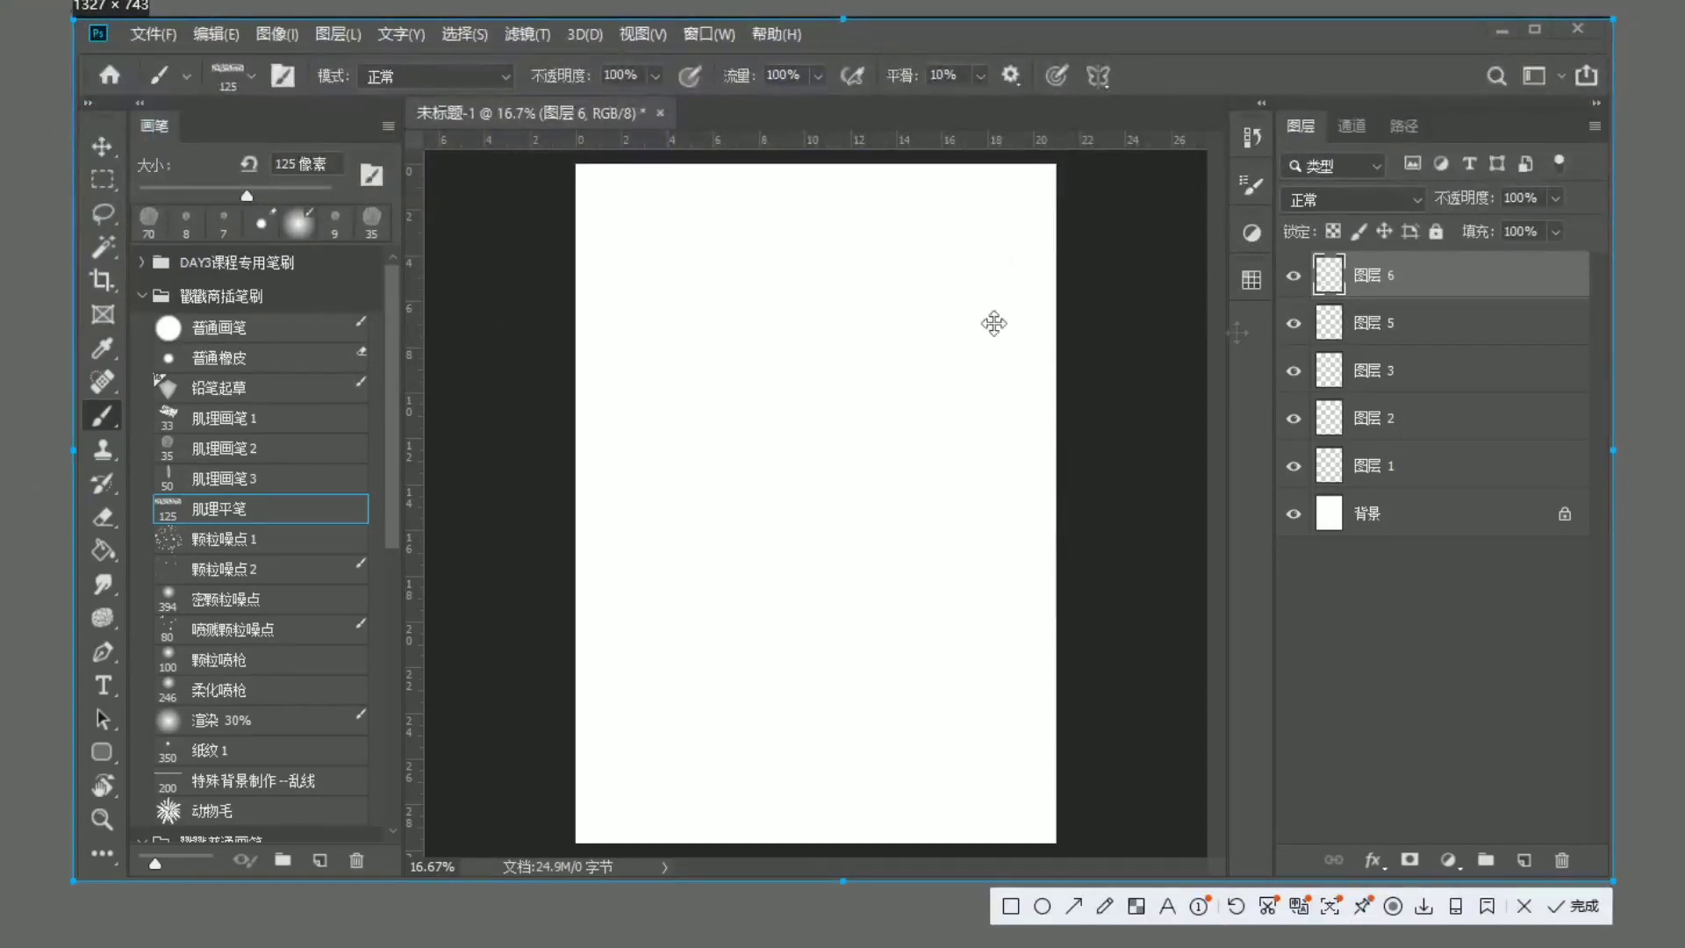
{"action": "left_click", "coordinate": [1585, 917]}
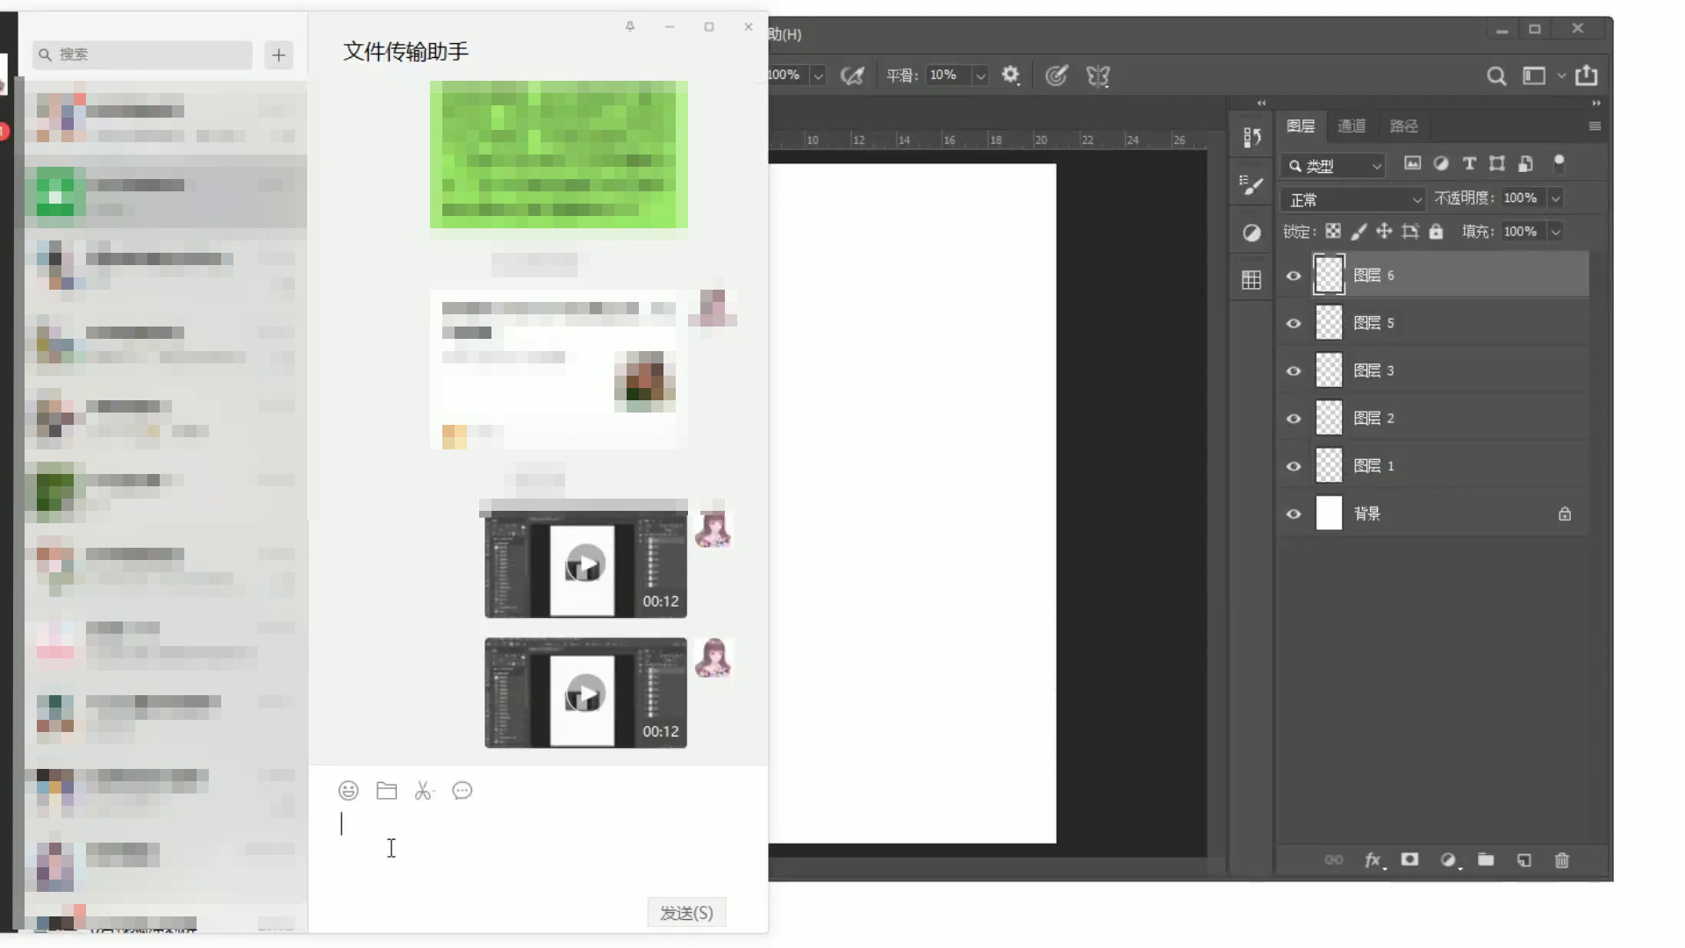
- Send the captured screenshot in WeChat's 文件传输助手 chat and preview the sent image
{"action": "key", "text": "ctrl+v"}
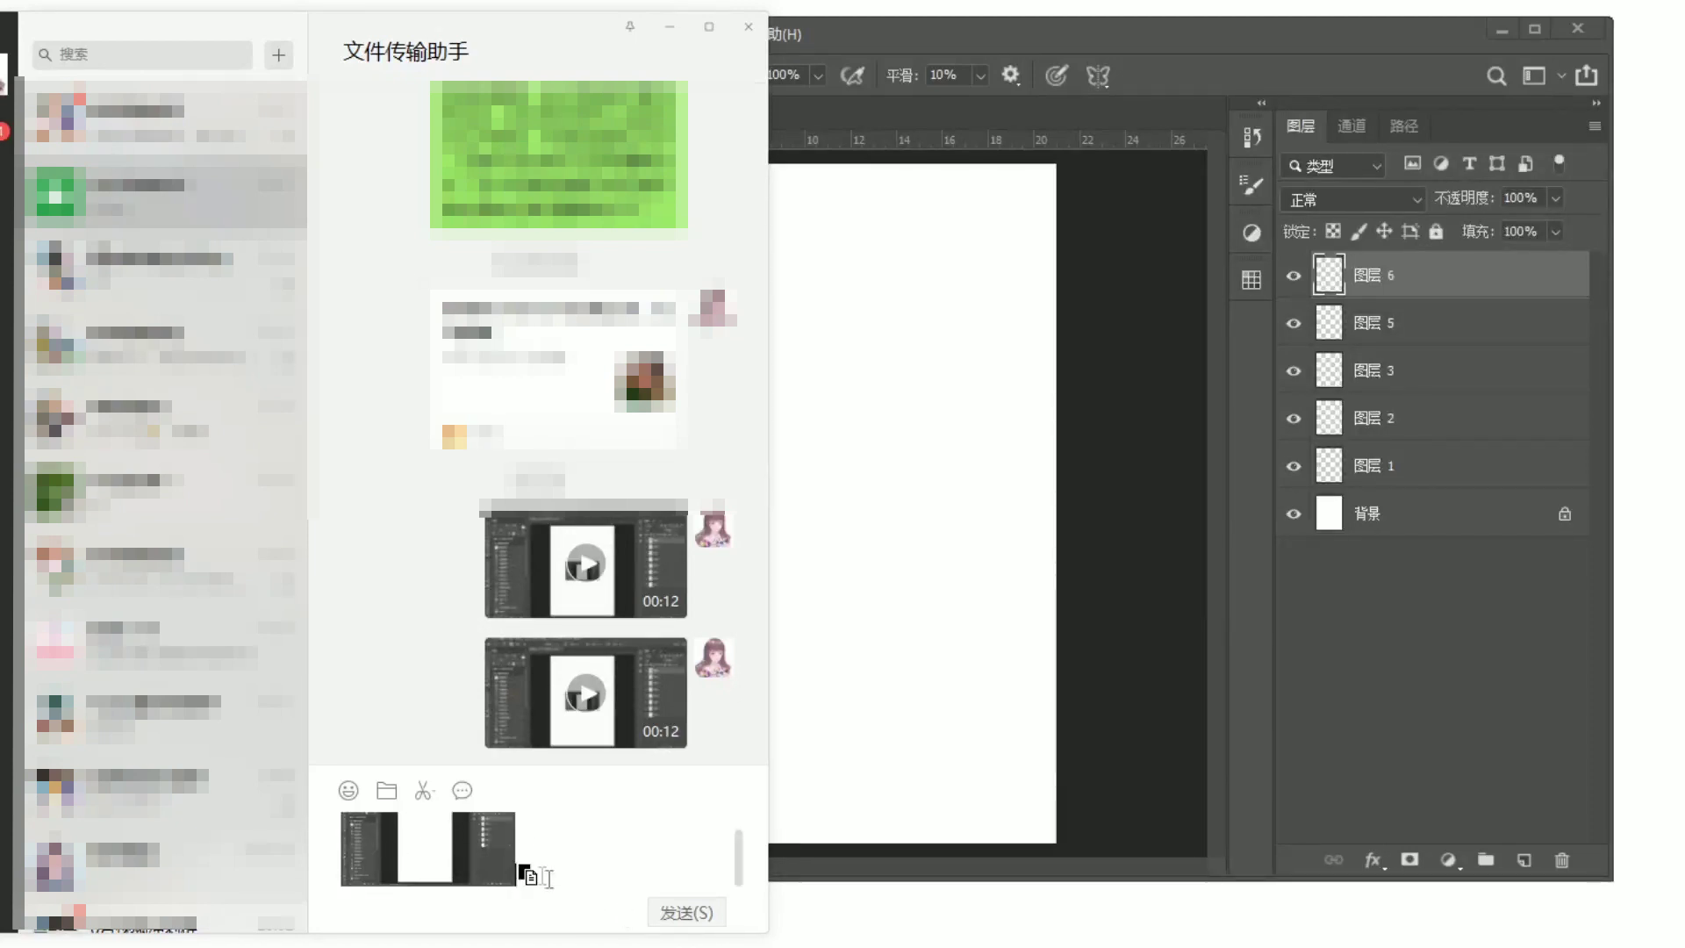
{"action": "left_click", "coordinate": [694, 920]}
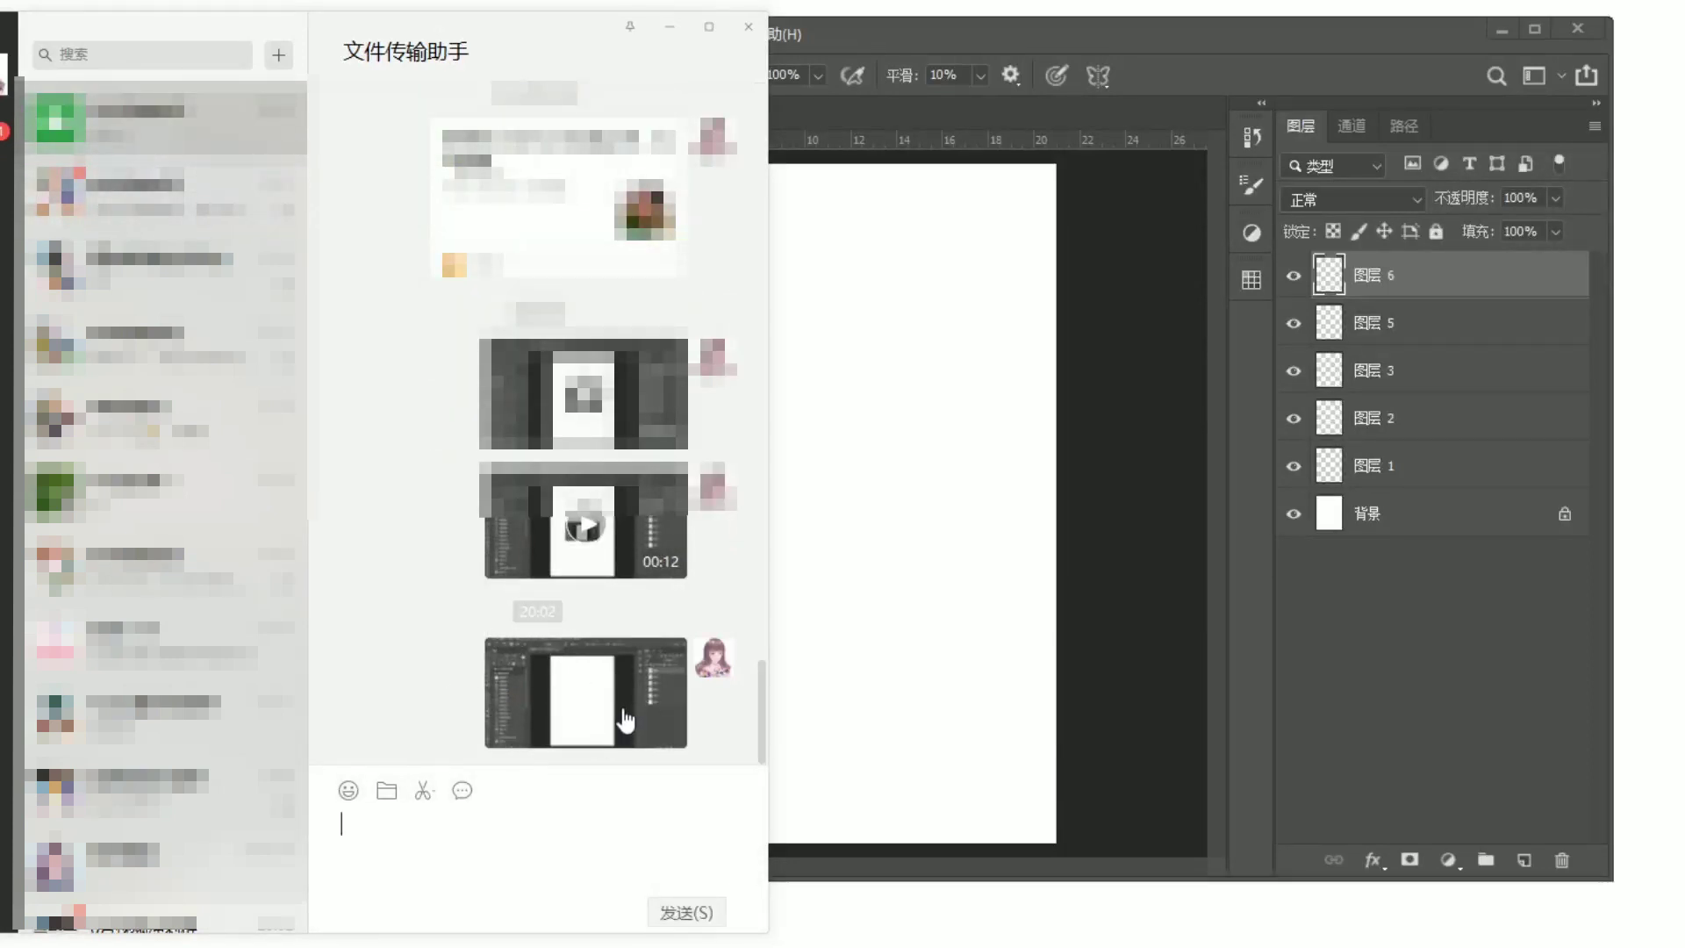
{"action": "left_click", "coordinate": [558, 701]}
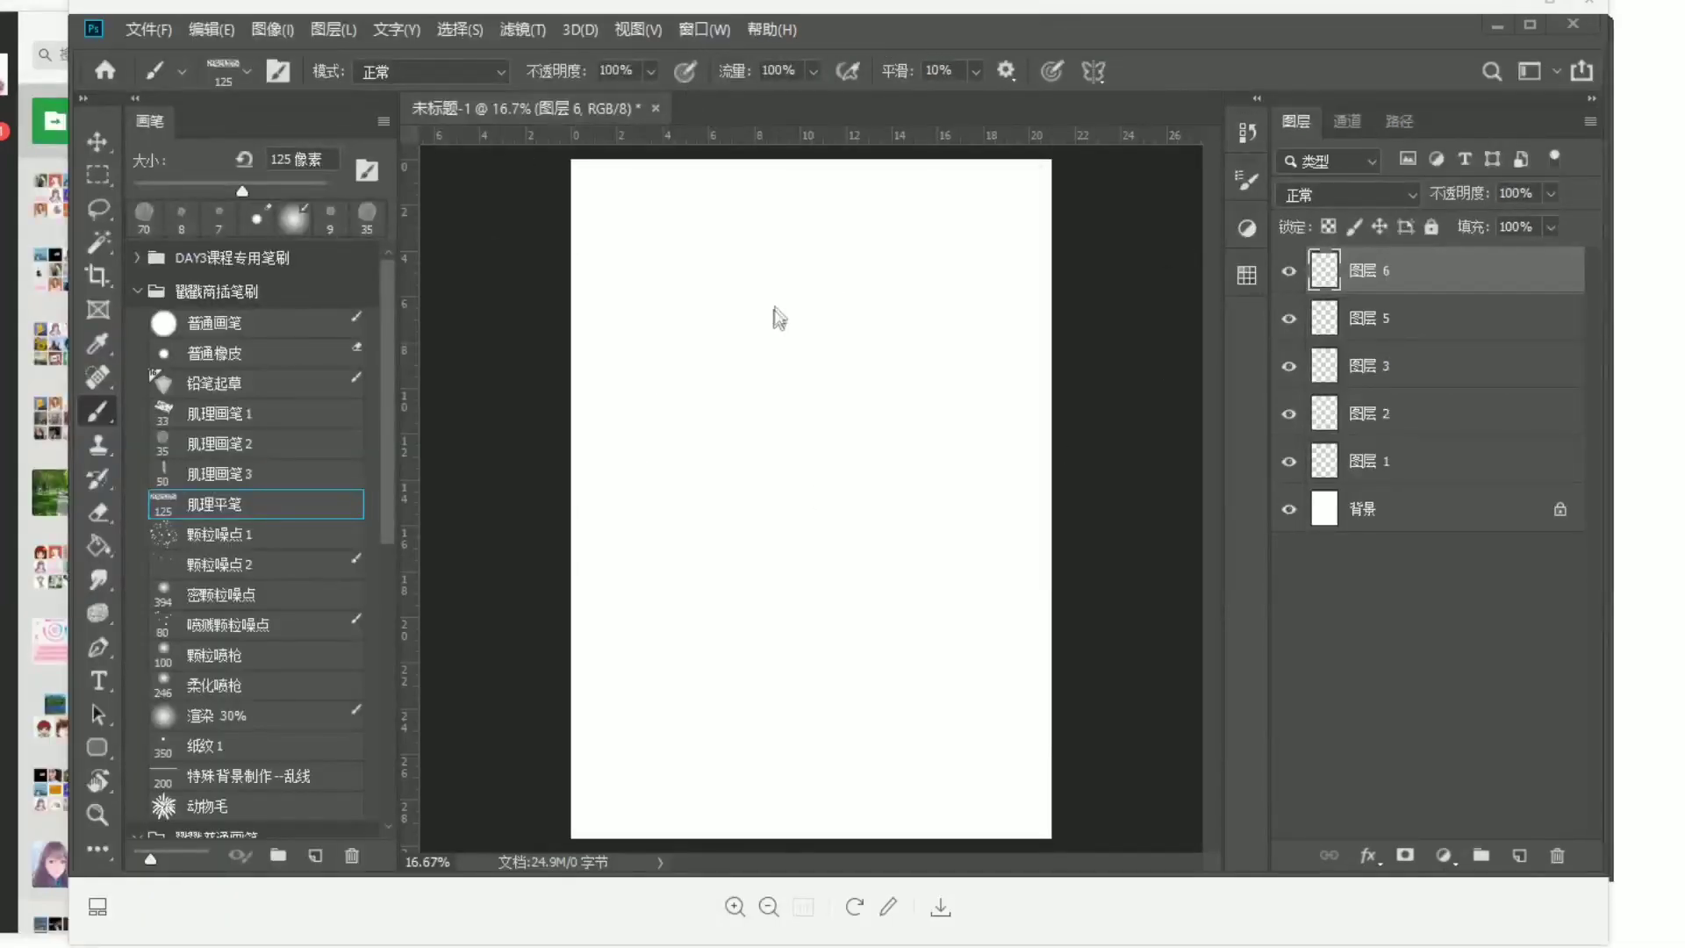
{"action": "key", "text": "Escape"}
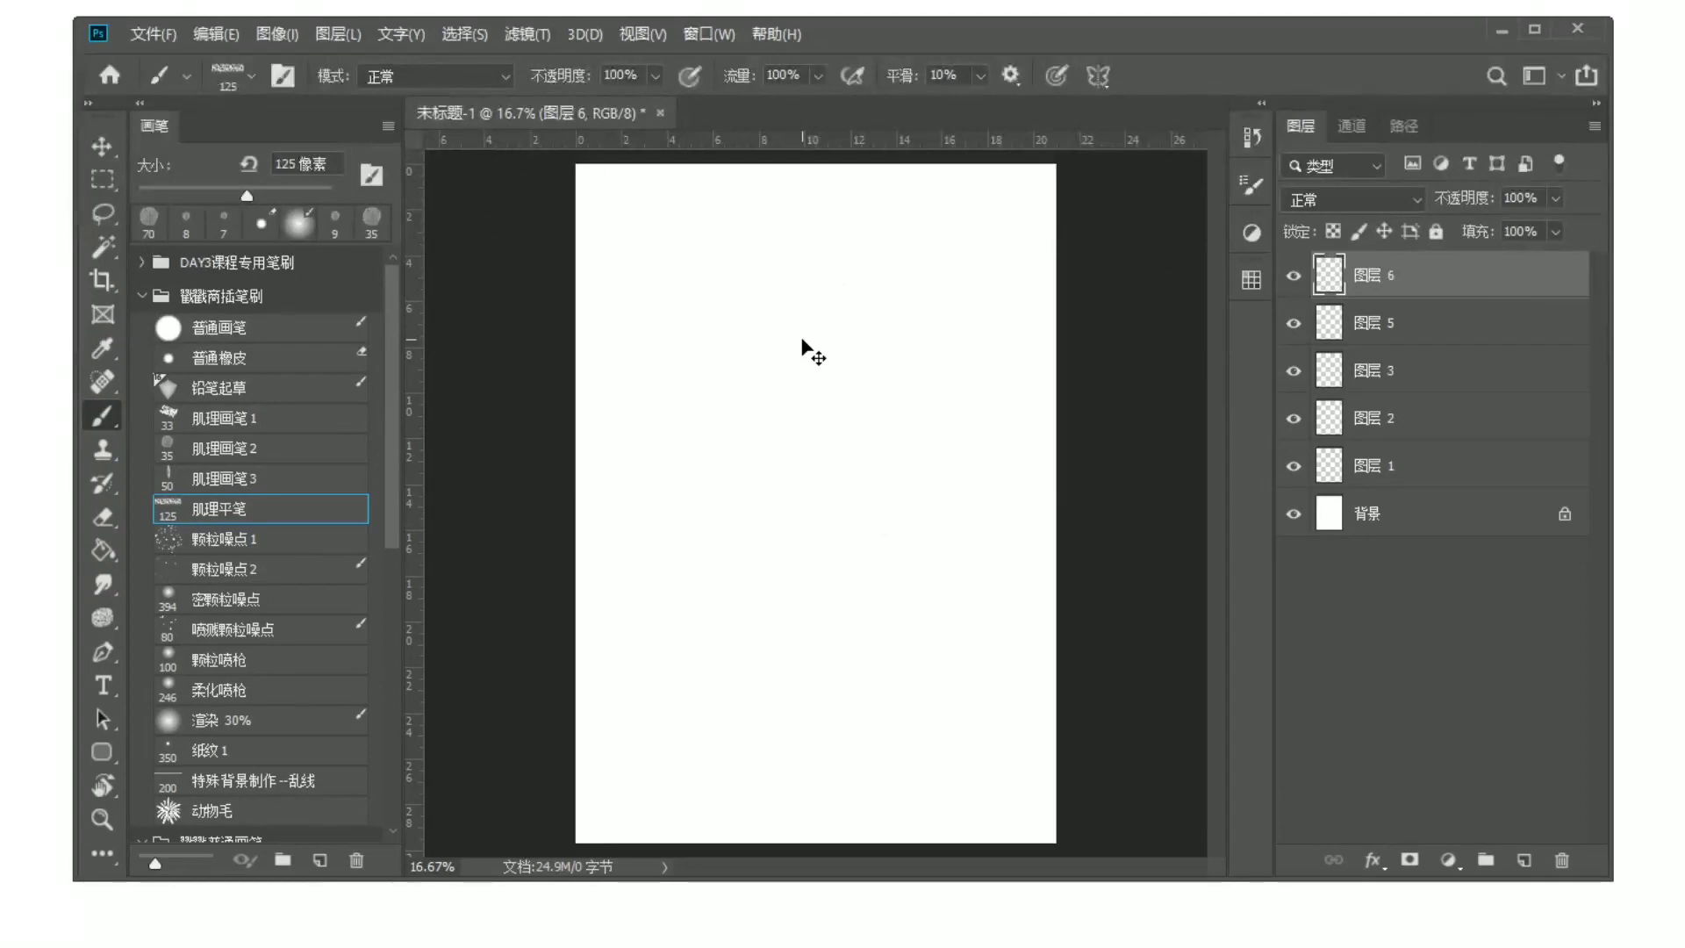
- Paste the screenshot onto 图层 6 in the Photoshop document, inspect it up close and delete that layer
{"action": "key", "text": "ctrl+v"}
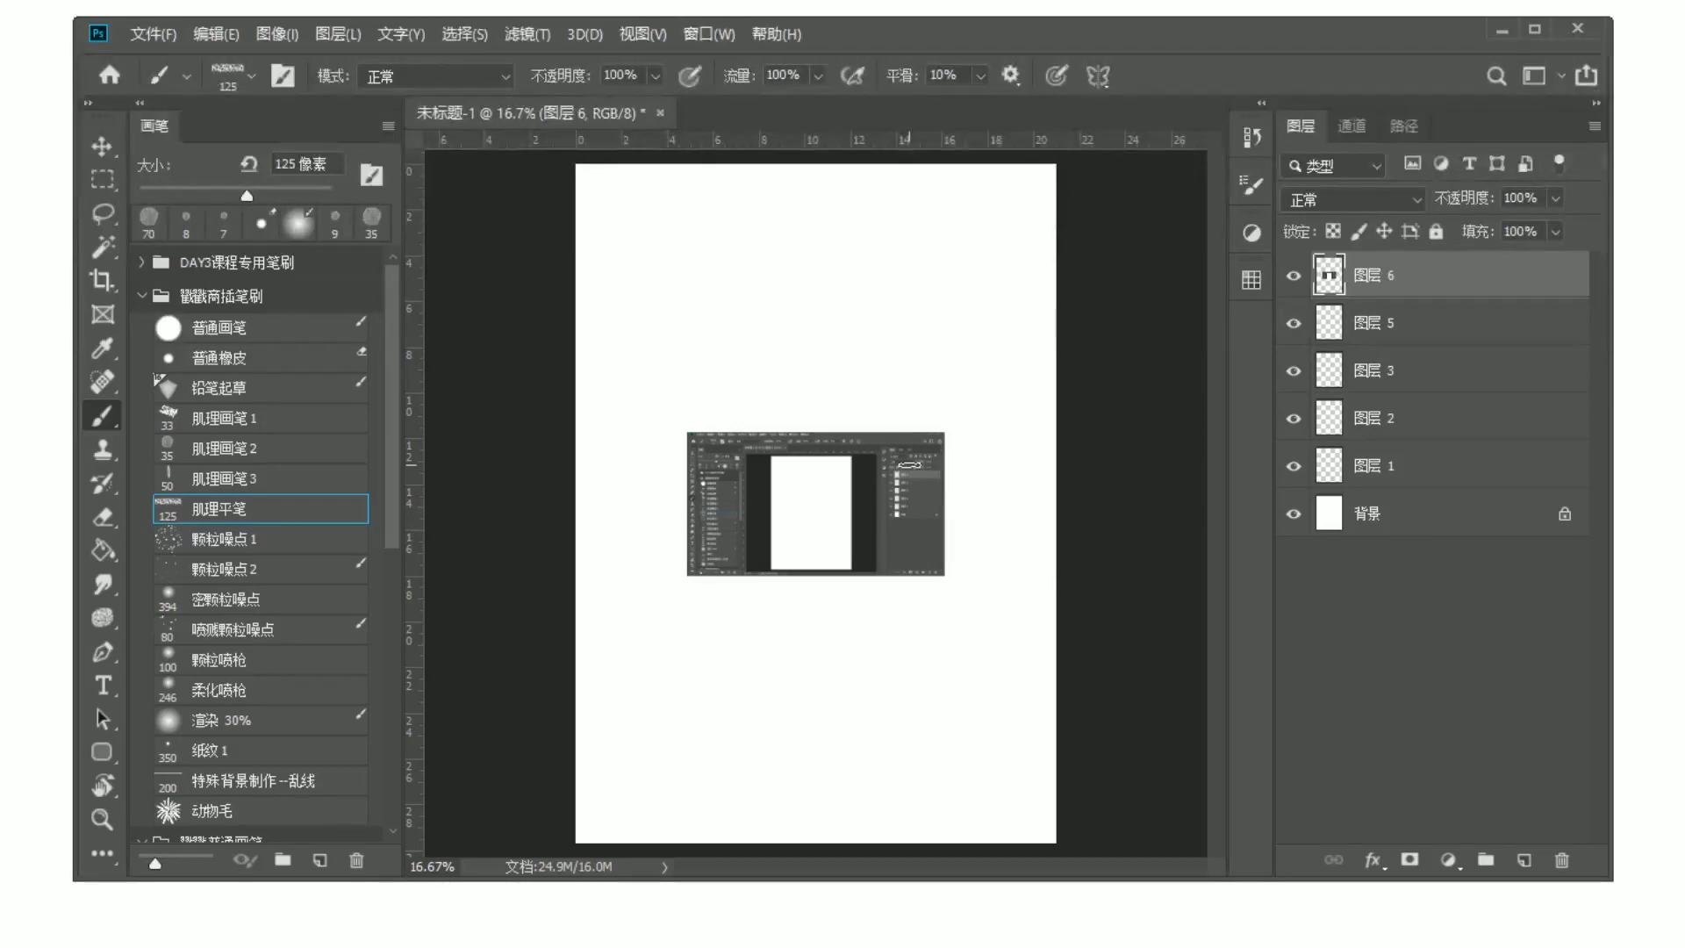
{"action": "scroll", "coordinate": [837, 536], "scroll_direction": "up", "scroll_amount": 5}
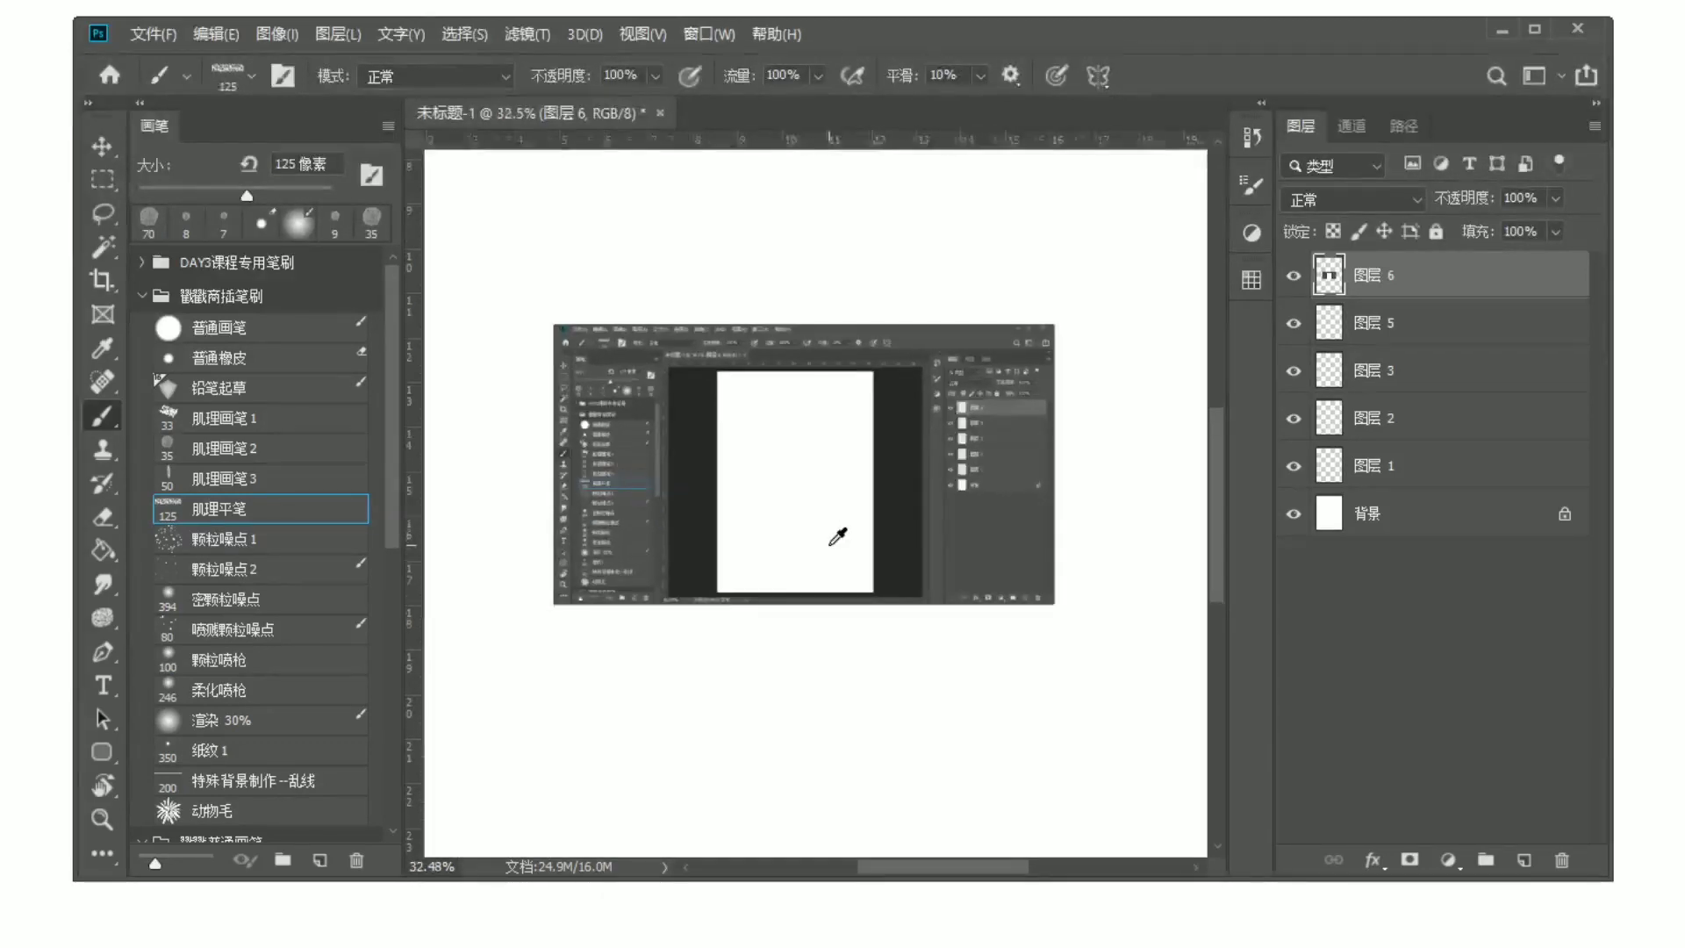
{"action": "scroll", "coordinate": [837, 537], "scroll_direction": "up", "scroll_amount": 4}
{"action": "scroll", "coordinate": [837, 537], "scroll_direction": "down", "scroll_amount": 4}
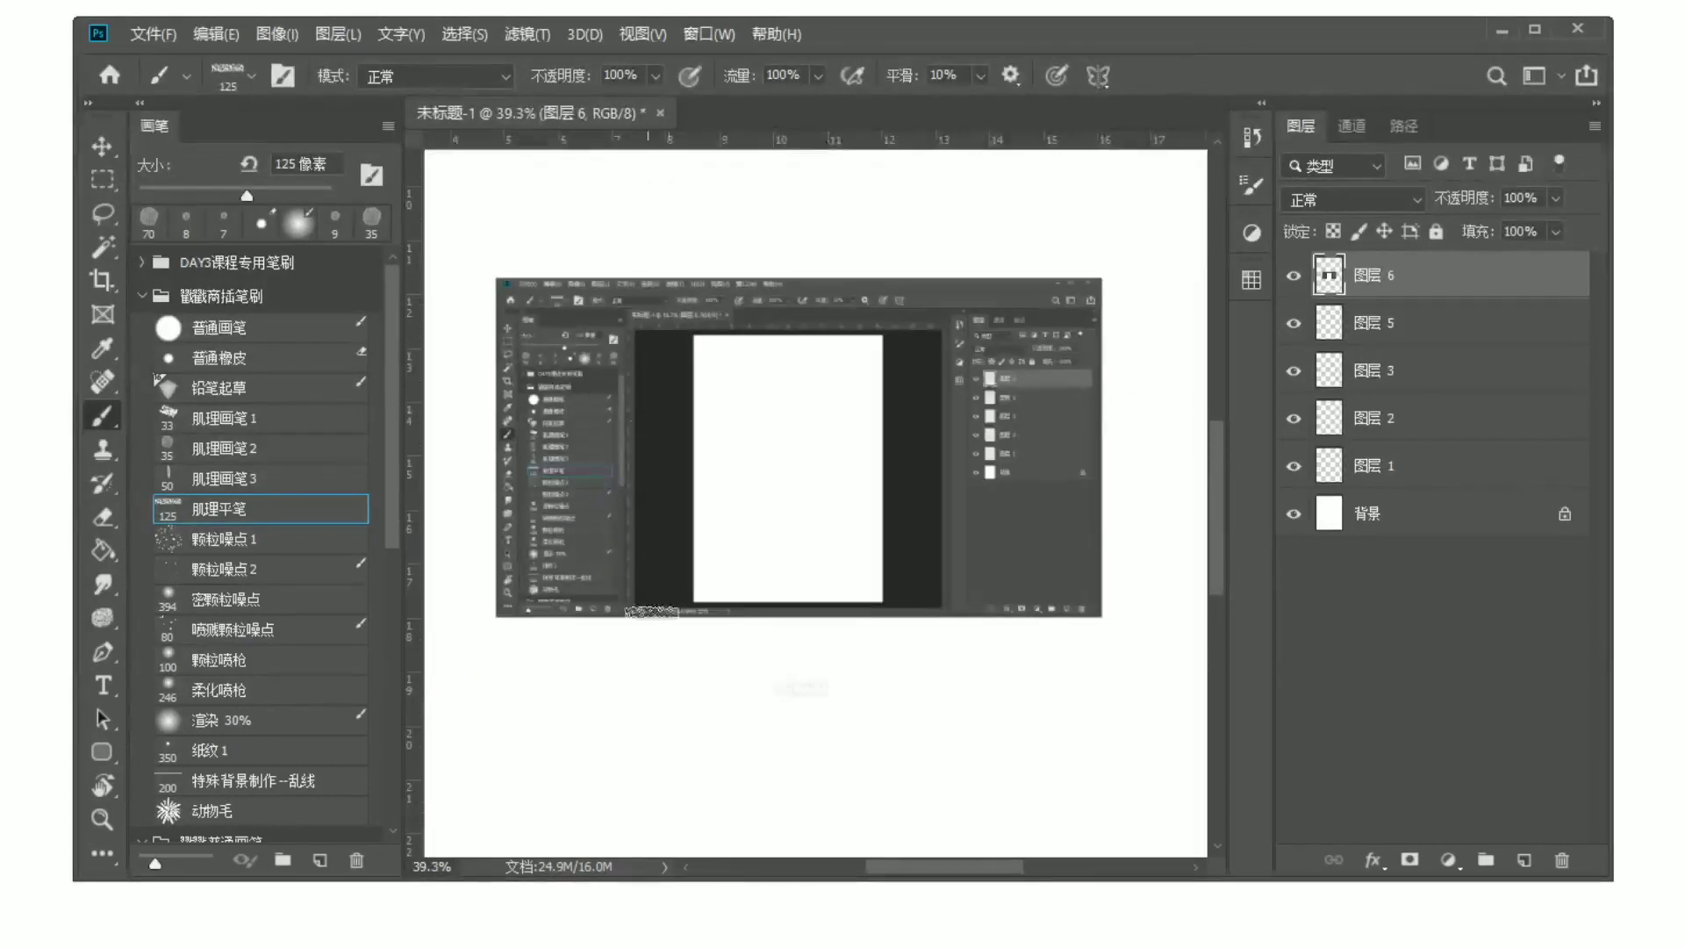
{"action": "scroll", "coordinate": [711, 526], "scroll_direction": "down", "scroll_amount": 2}
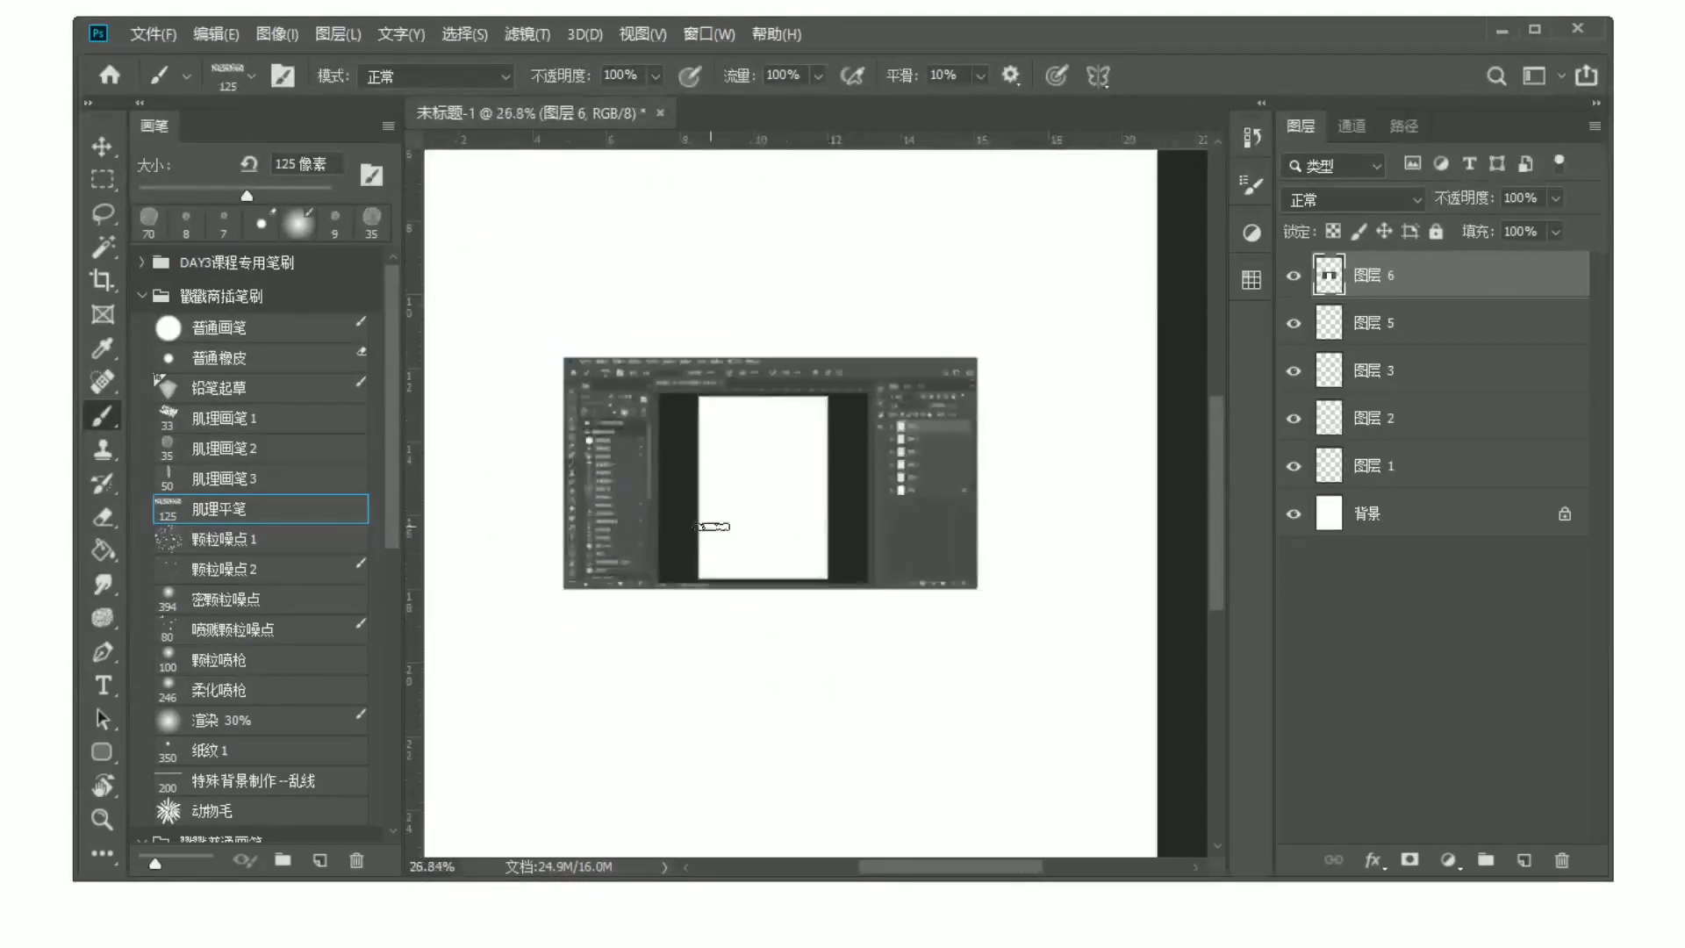
{"action": "scroll", "coordinate": [710, 527], "scroll_direction": "down", "scroll_amount": 1}
{"action": "scroll", "coordinate": [713, 524], "scroll_direction": "up", "scroll_amount": 2}
{"action": "scroll", "coordinate": [715, 522], "scroll_direction": "down", "scroll_amount": 2}
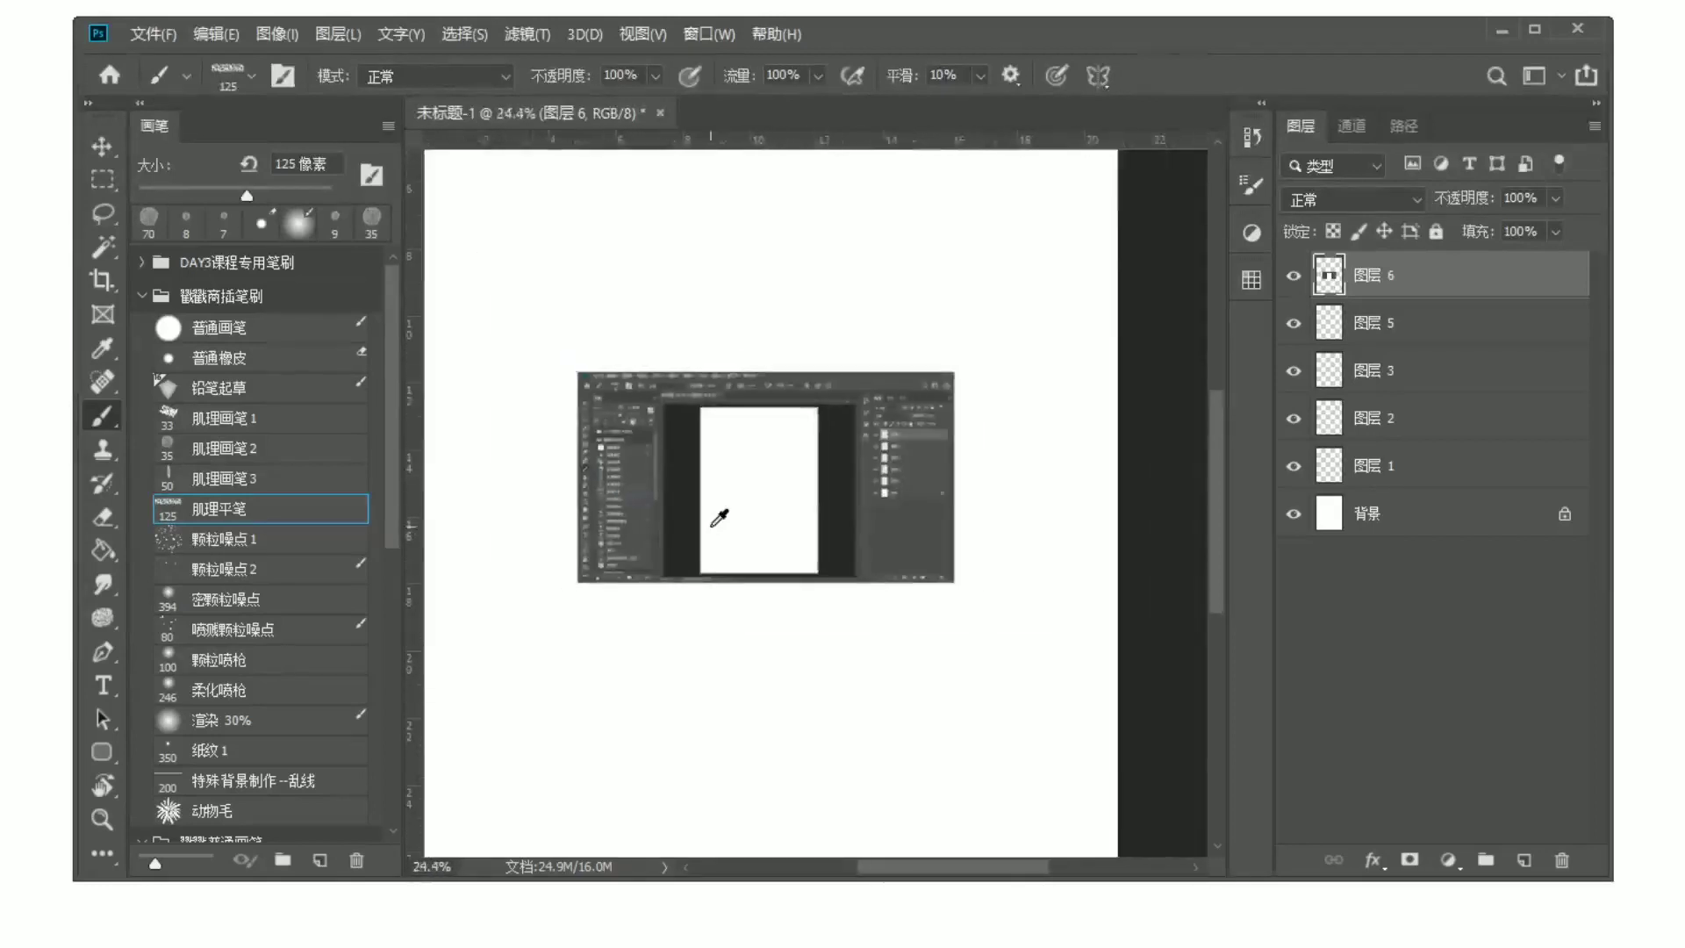
{"action": "scroll", "coordinate": [715, 522], "scroll_direction": "down", "scroll_amount": 2}
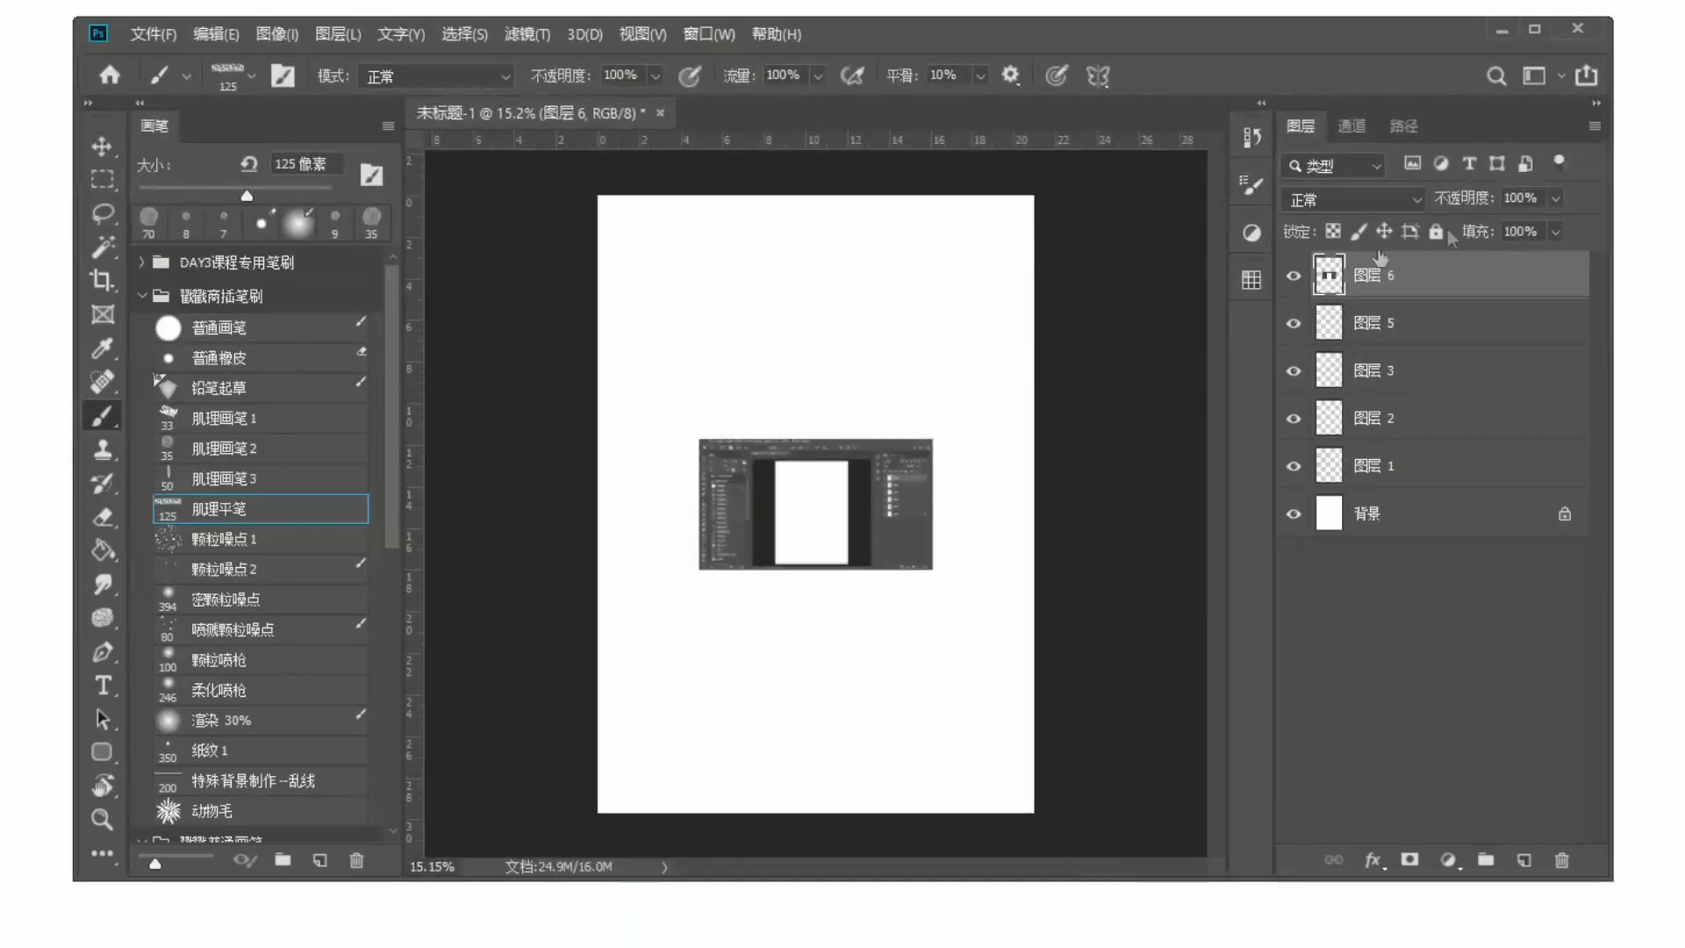
{"action": "key", "text": "Delete"}
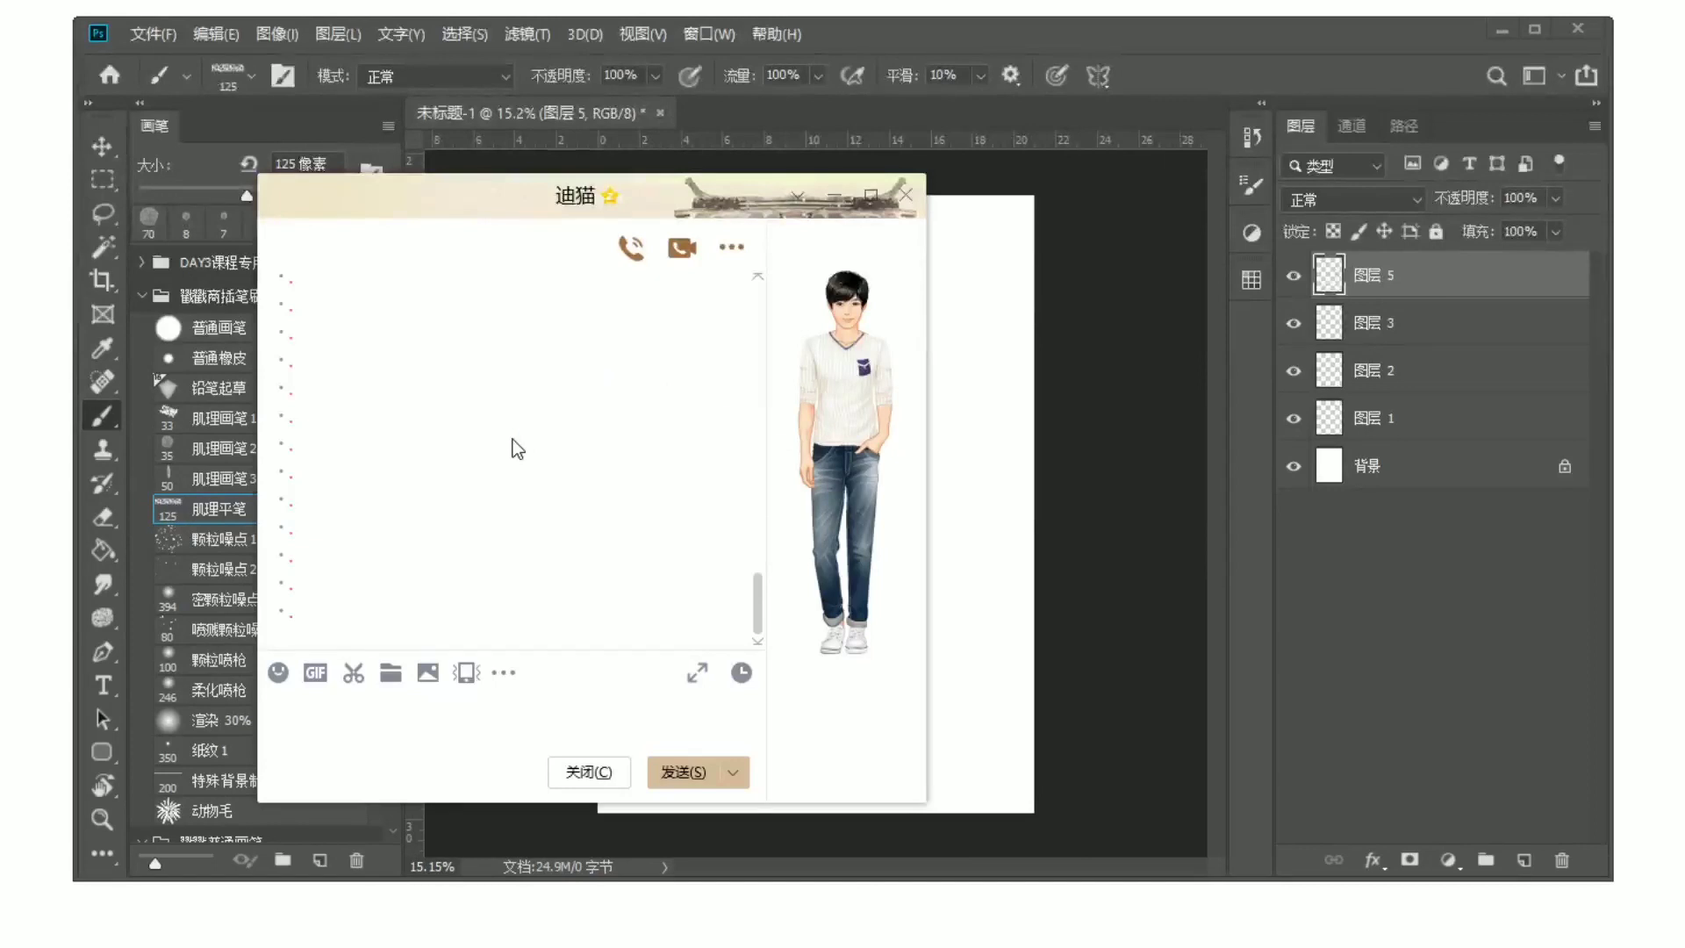
- Look up the 屏幕录制 option among the QQ chat's capture options and return to the Photoshop document
{"action": "left_click", "coordinate": [359, 680]}
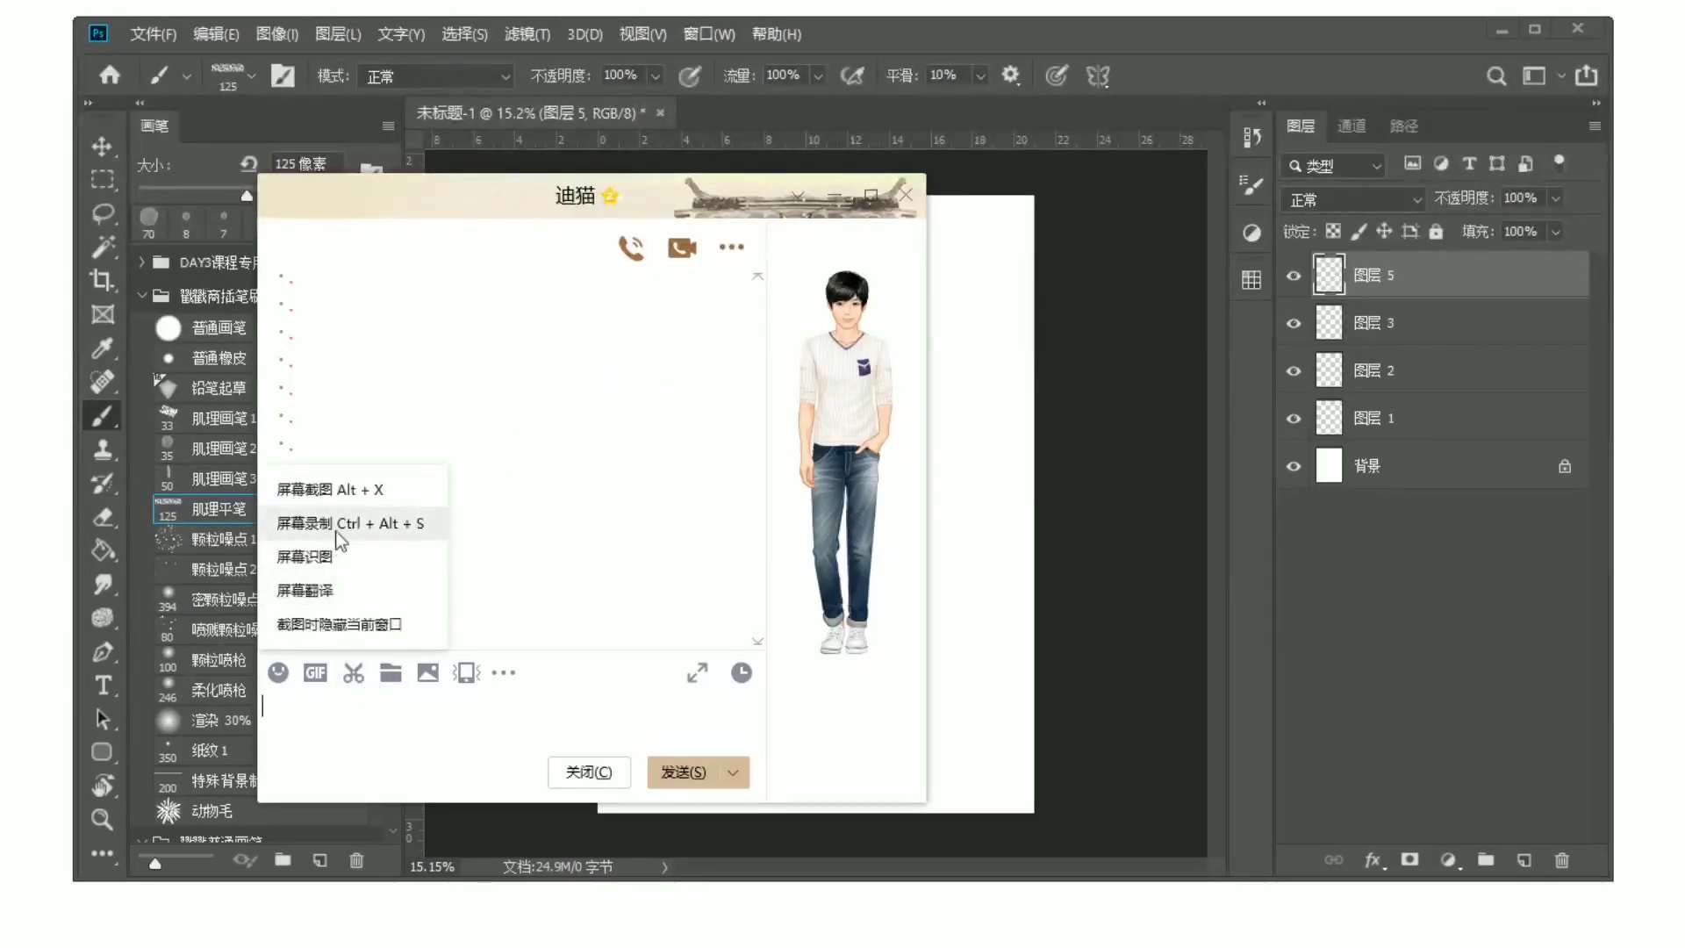
{"action": "left_click", "coordinate": [1143, 40]}
{"action": "left_click", "coordinate": [1143, 41]}
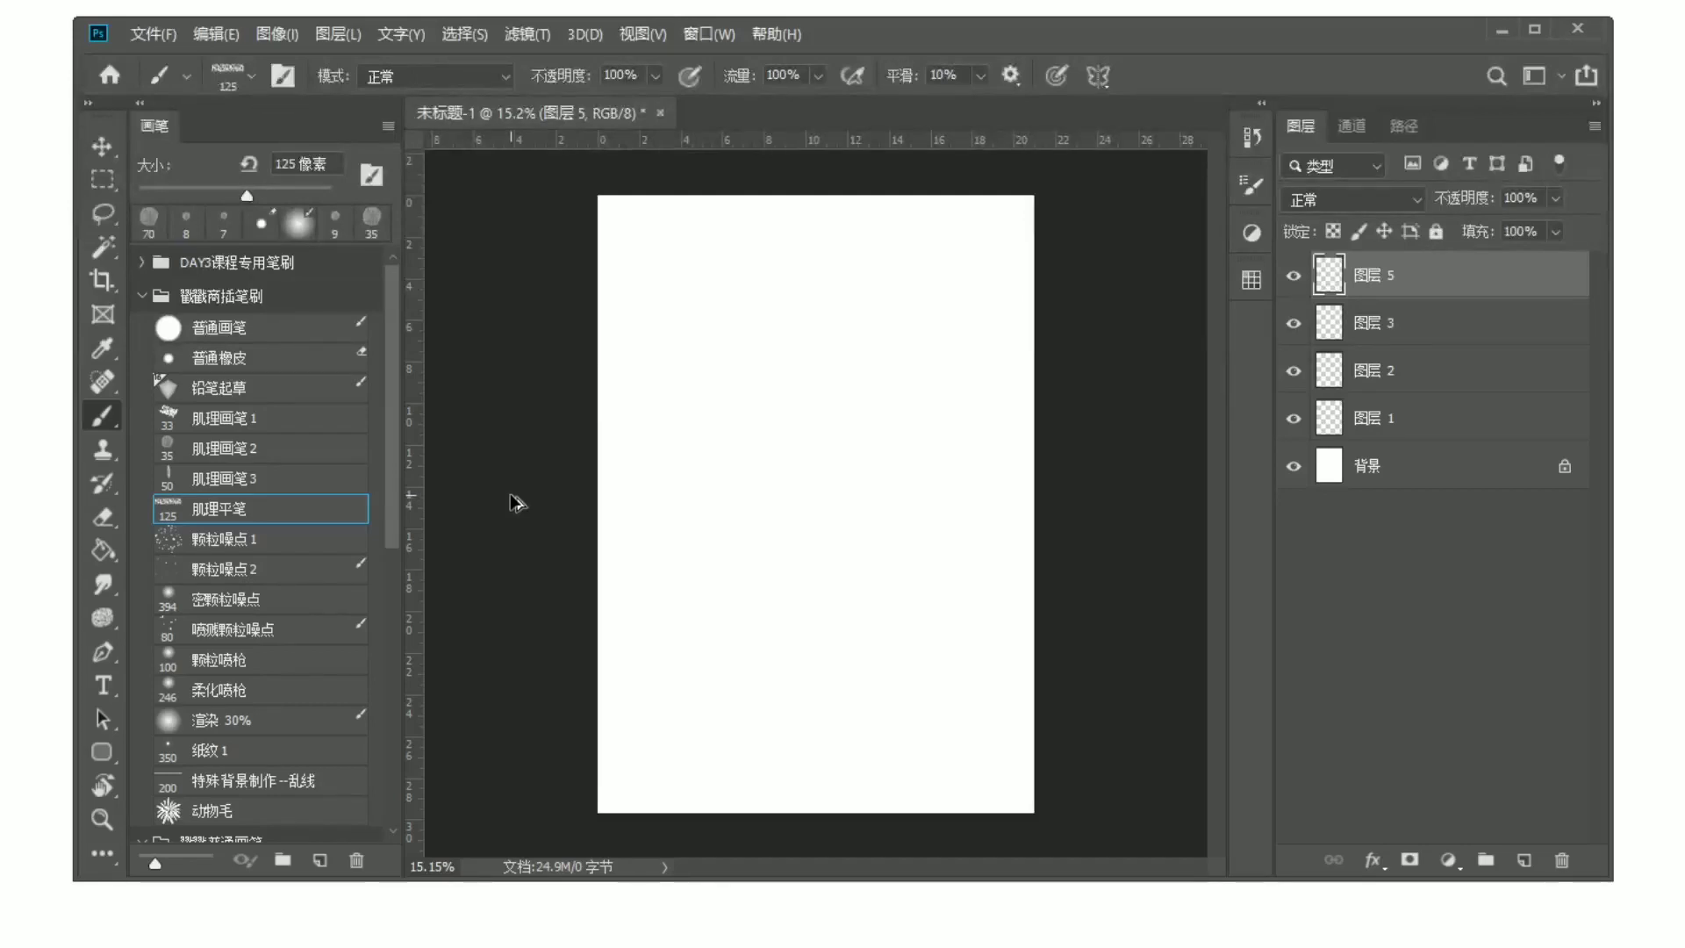
- Record the whole Photoshop window, about 1327 × 745 pixels, while painting a wavy stroke on 图层 1 with the 普通画笔 brush
{"action": "key", "text": "ctrl+alt+s"}
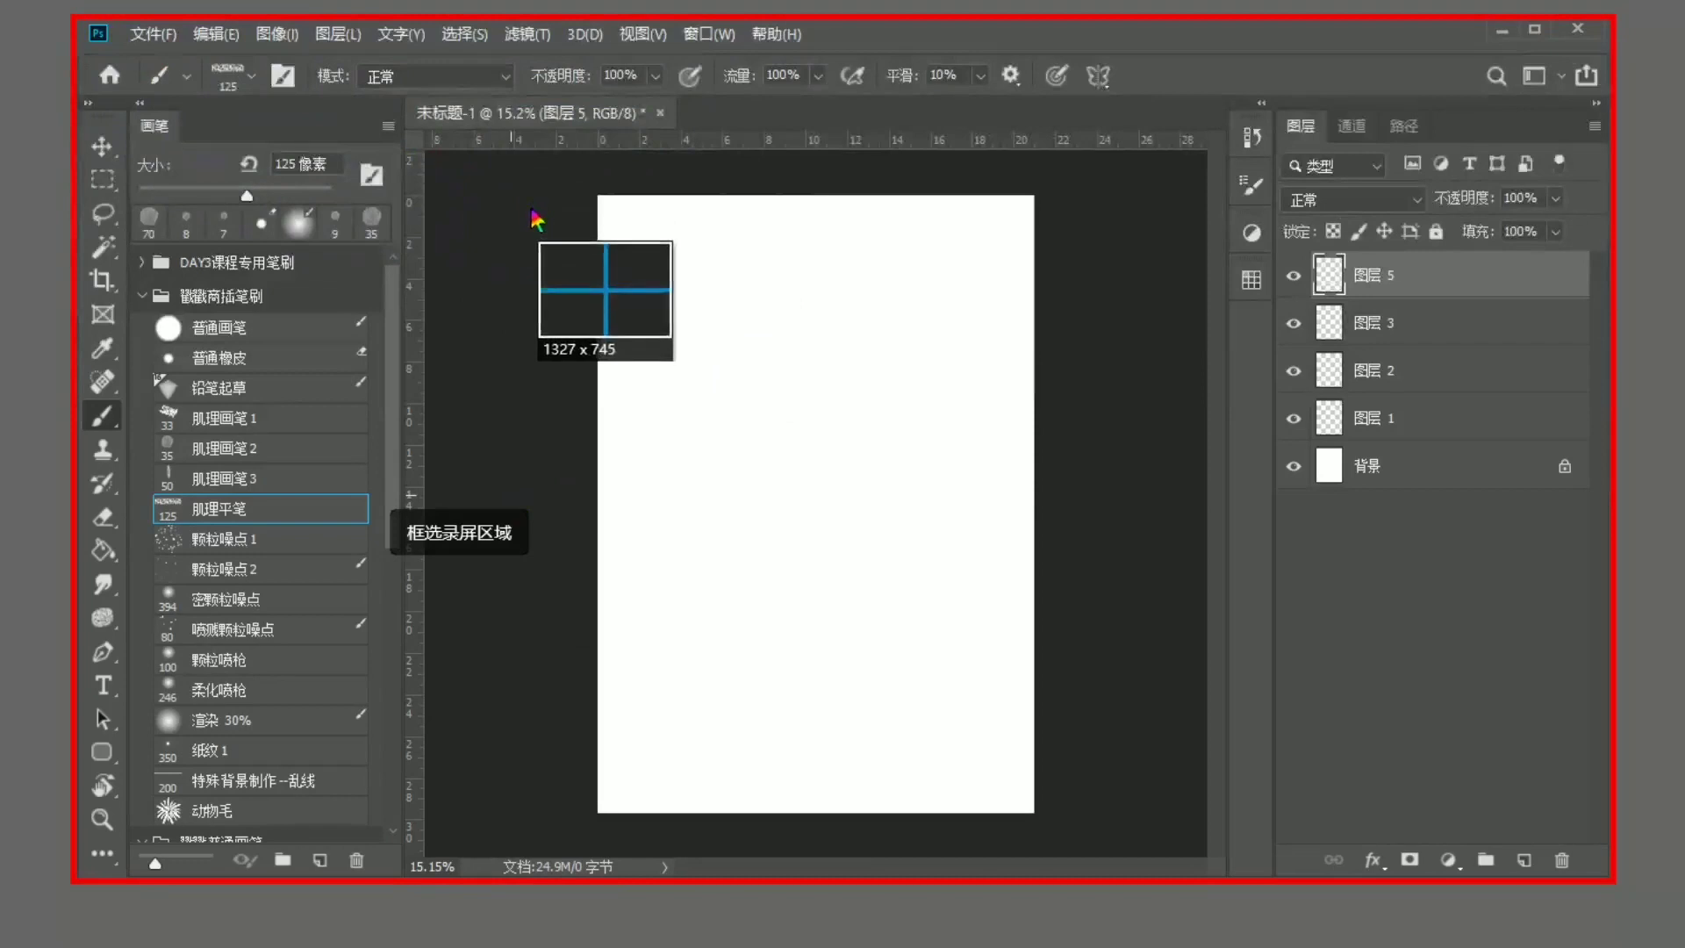
{"action": "left_click", "coordinate": [768, 364]}
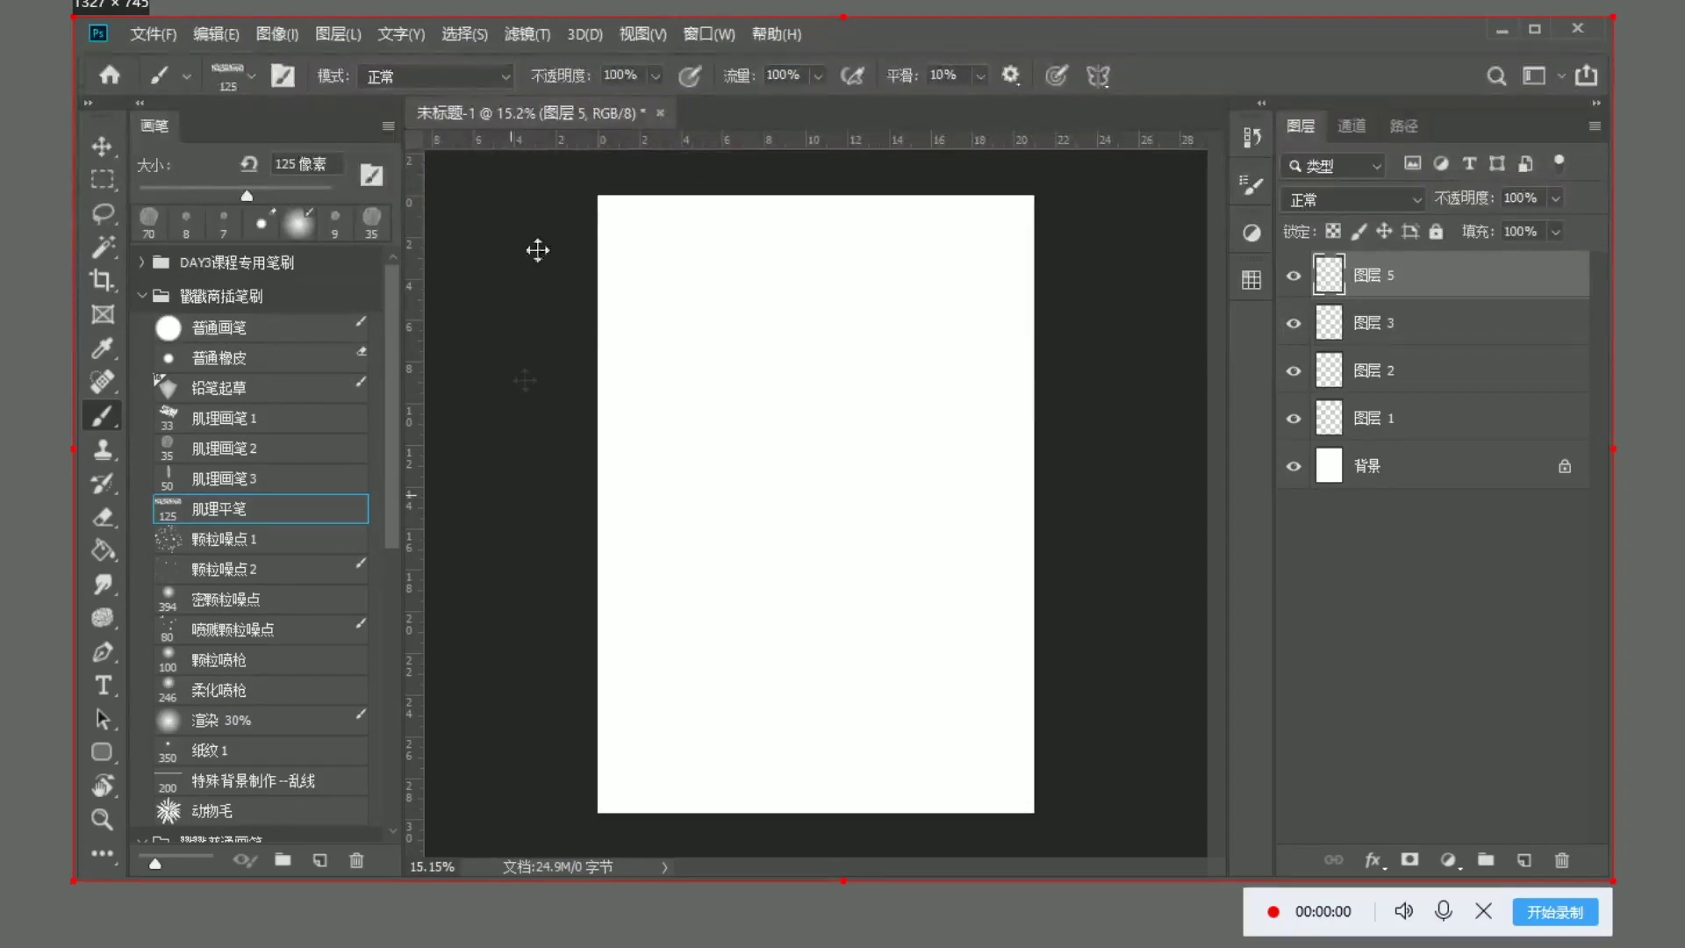
{"action": "left_click", "coordinate": [1555, 913]}
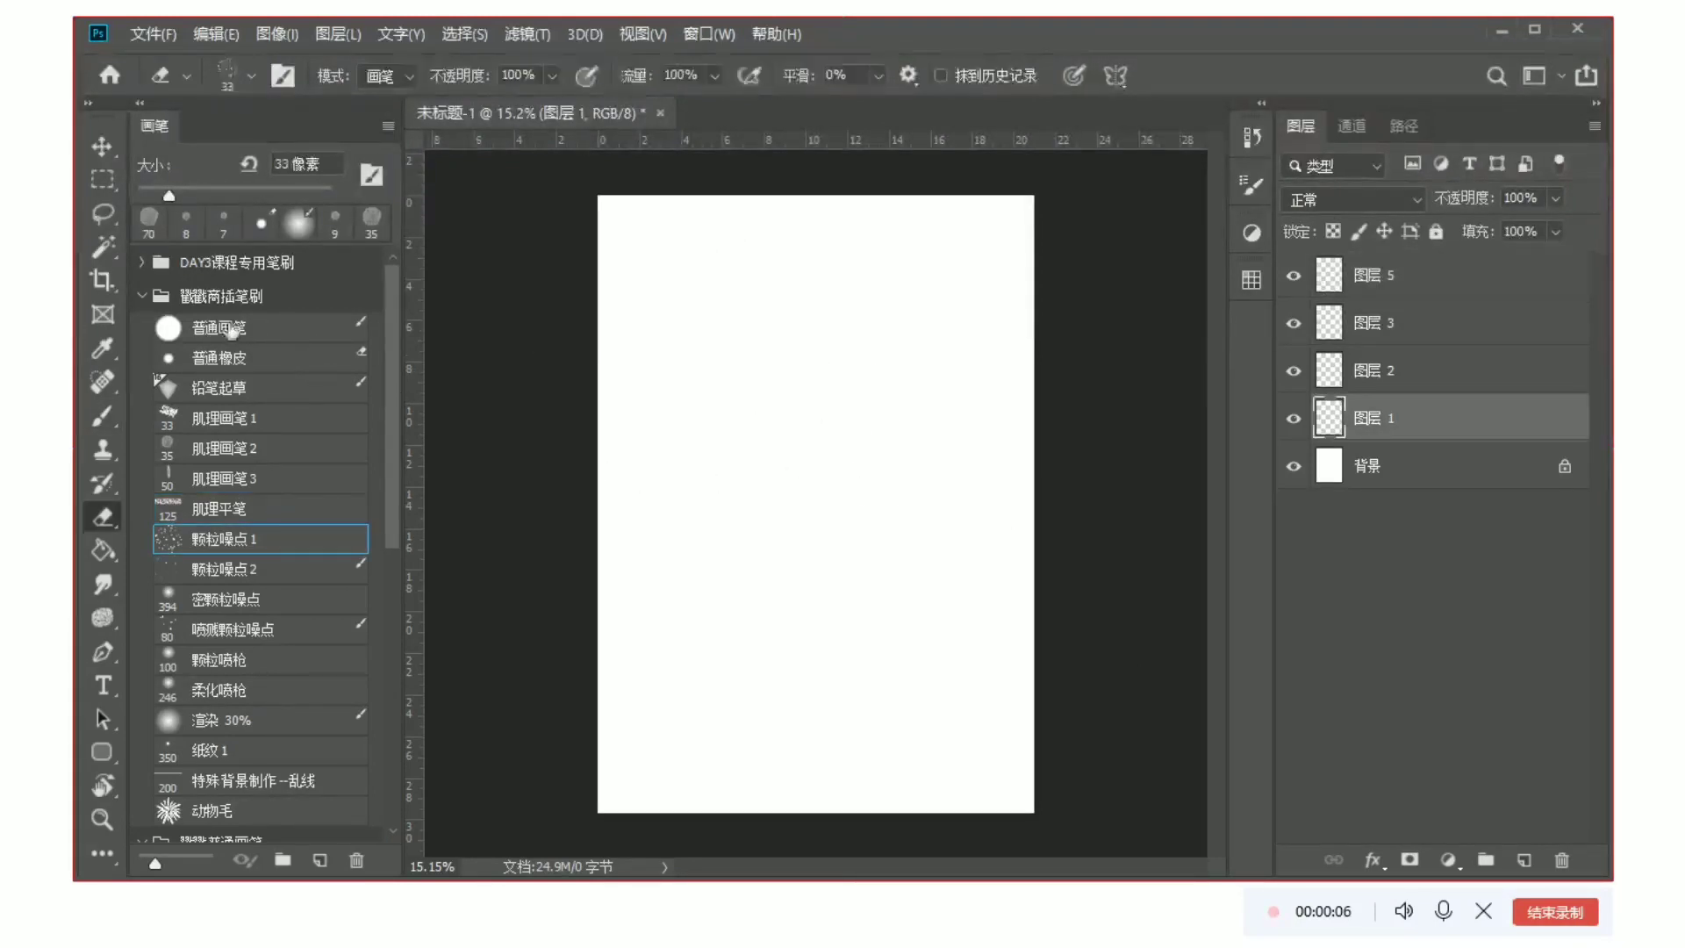
{"action": "left_click", "coordinate": [243, 340]}
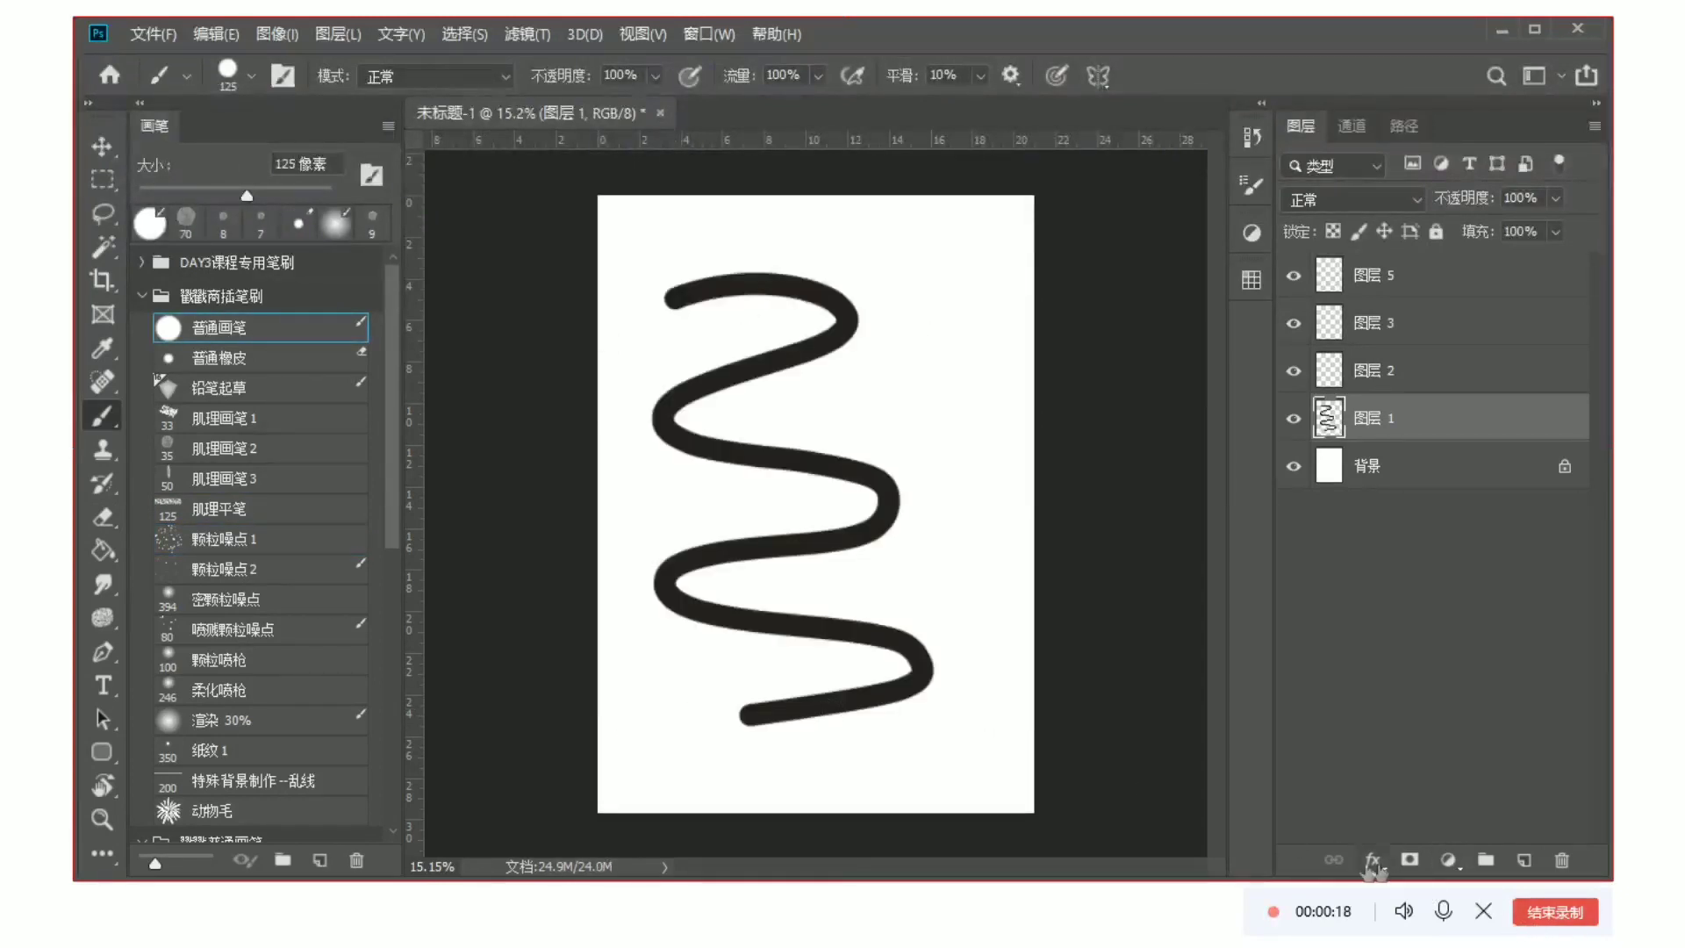
{"action": "left_click", "coordinate": [1555, 913]}
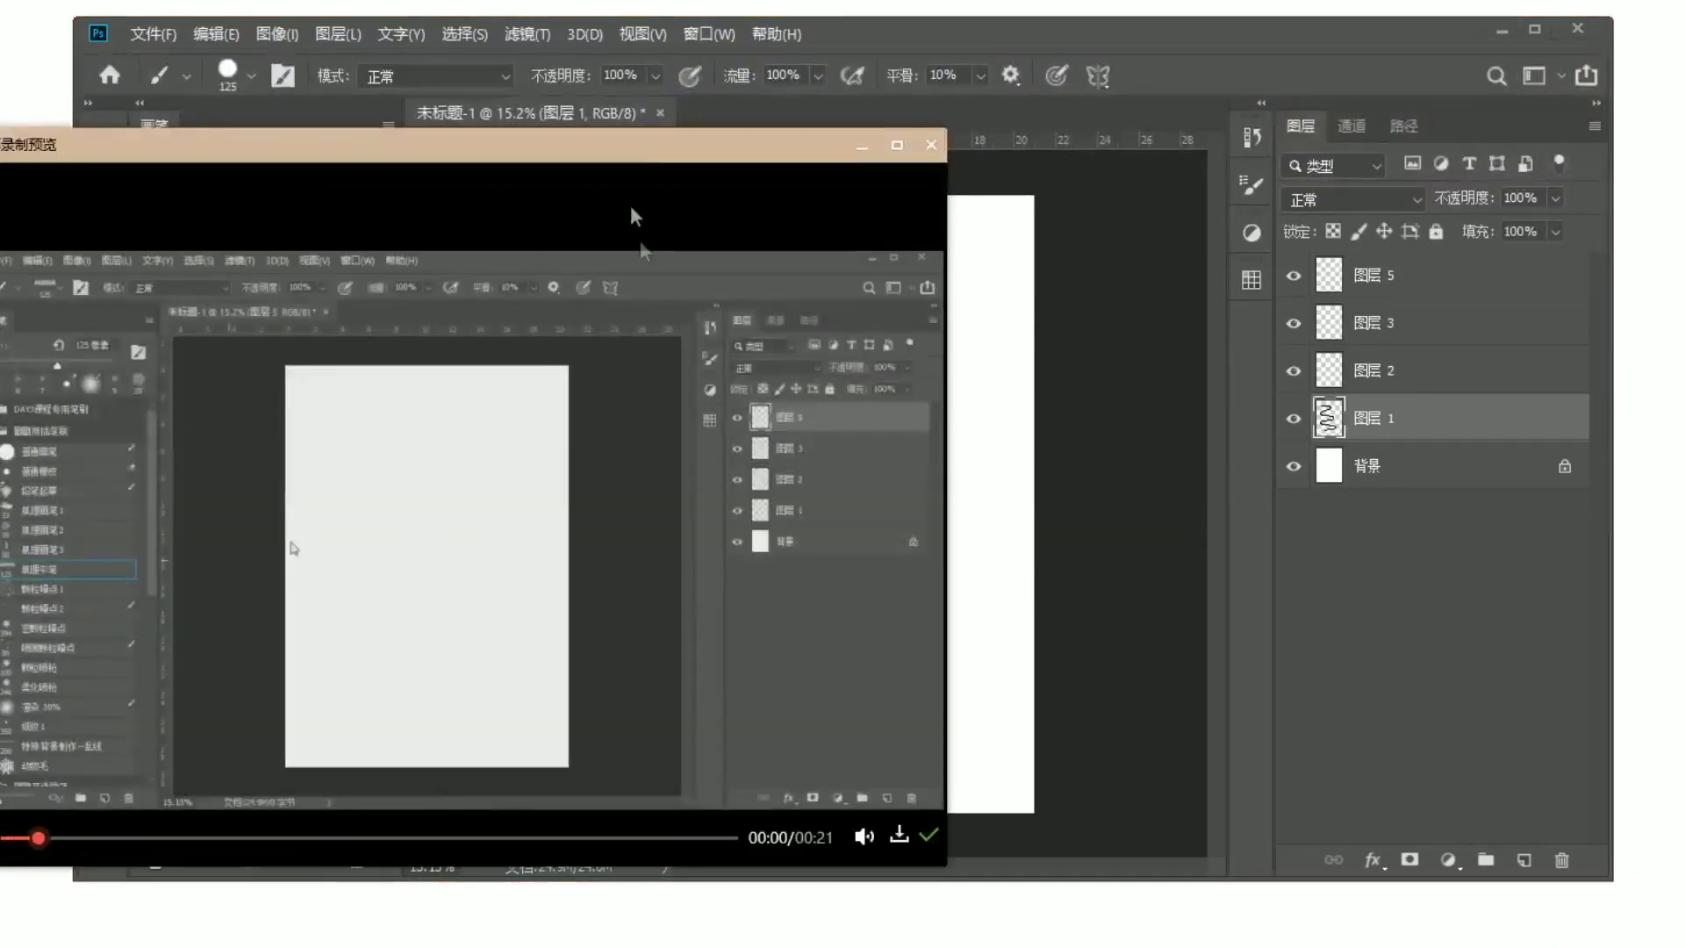
- Save the previewed screen recording to the desktop (桌面) as an MP4 video under its suggested name
{"action": "left_click_drag", "start_coordinate": [633, 143], "coordinate": [965, 136]}
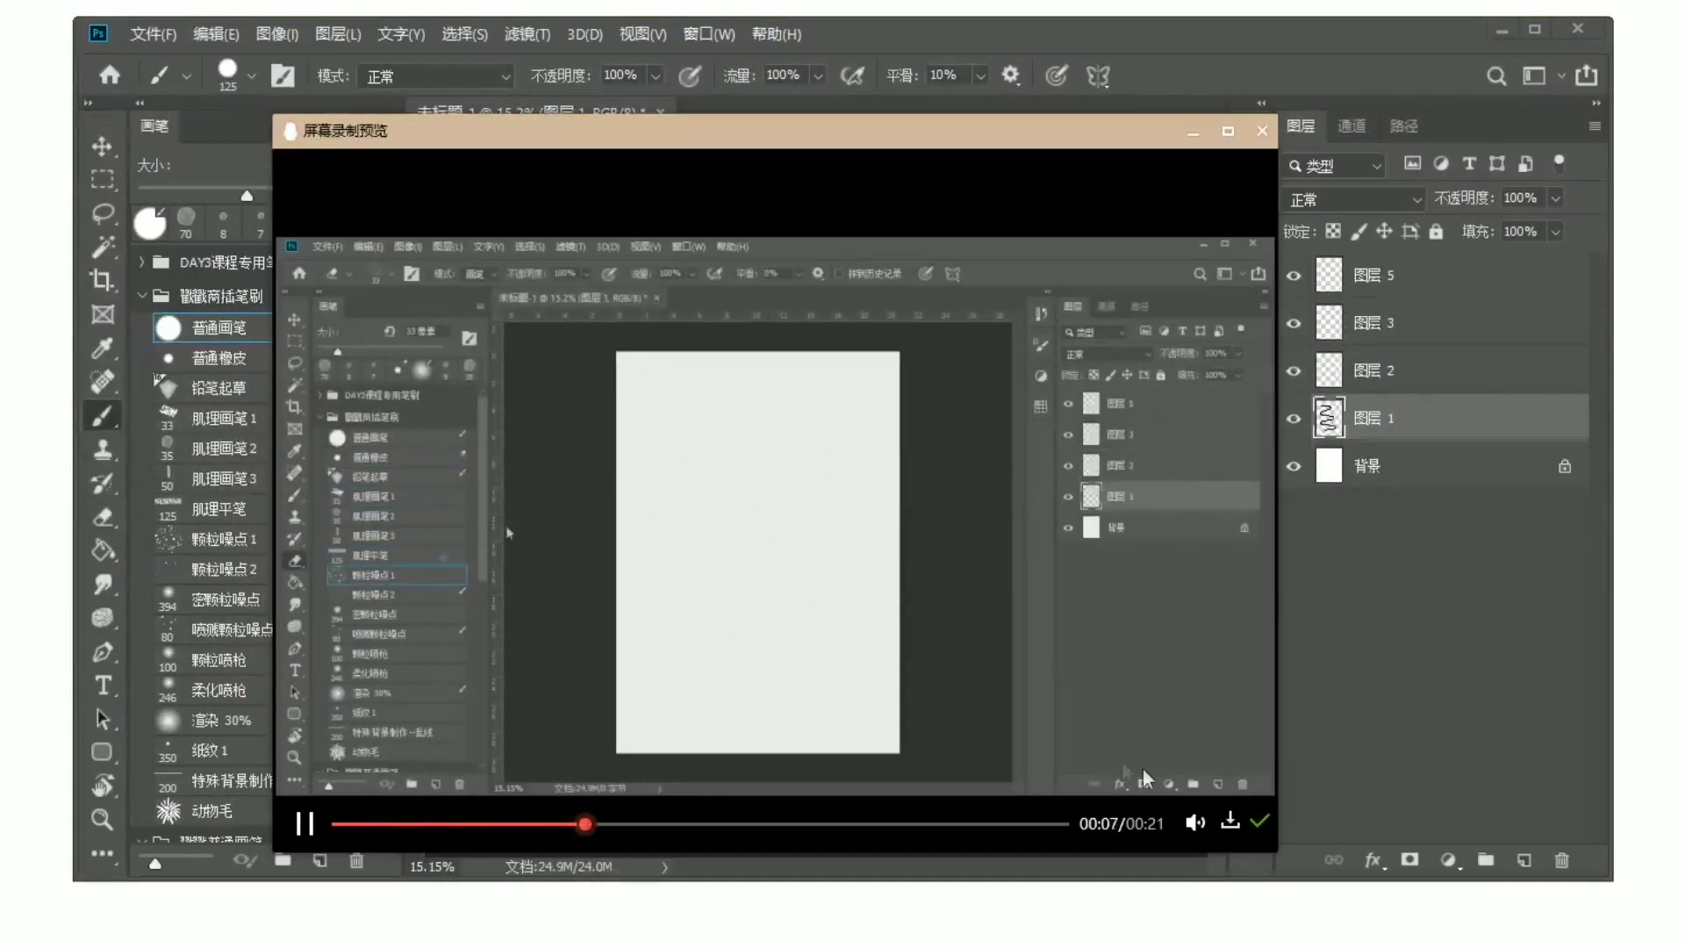
{"action": "left_click", "coordinate": [1230, 822]}
{"action": "left_click", "coordinate": [516, 406]}
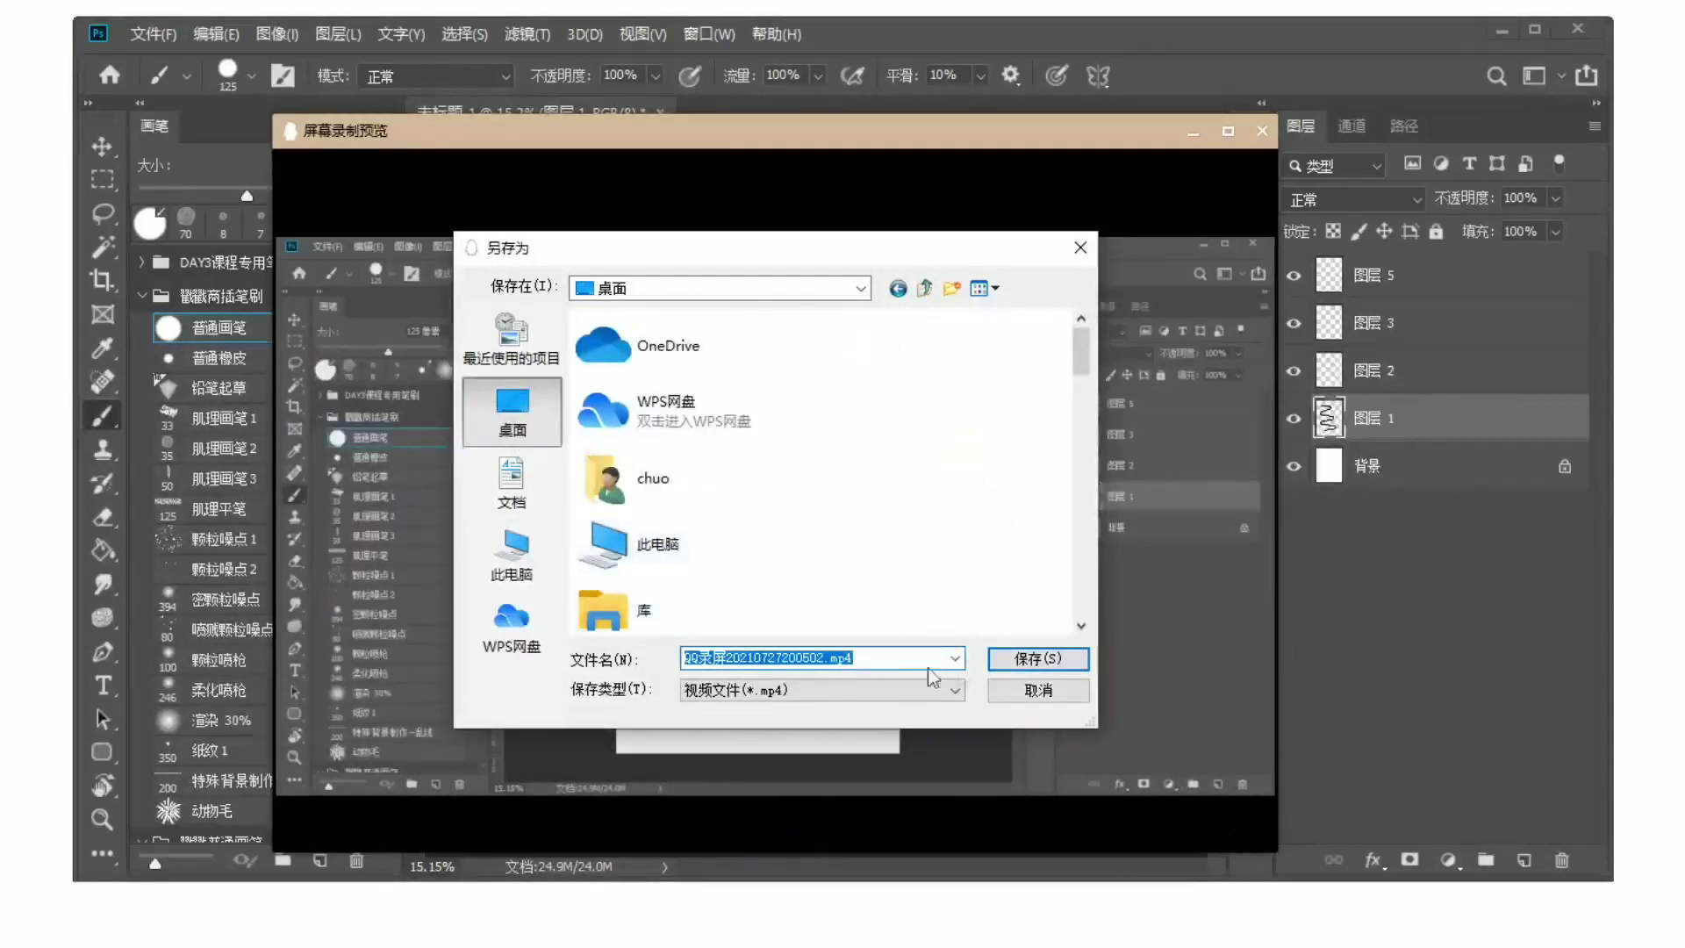
{"action": "left_click", "coordinate": [1037, 660]}
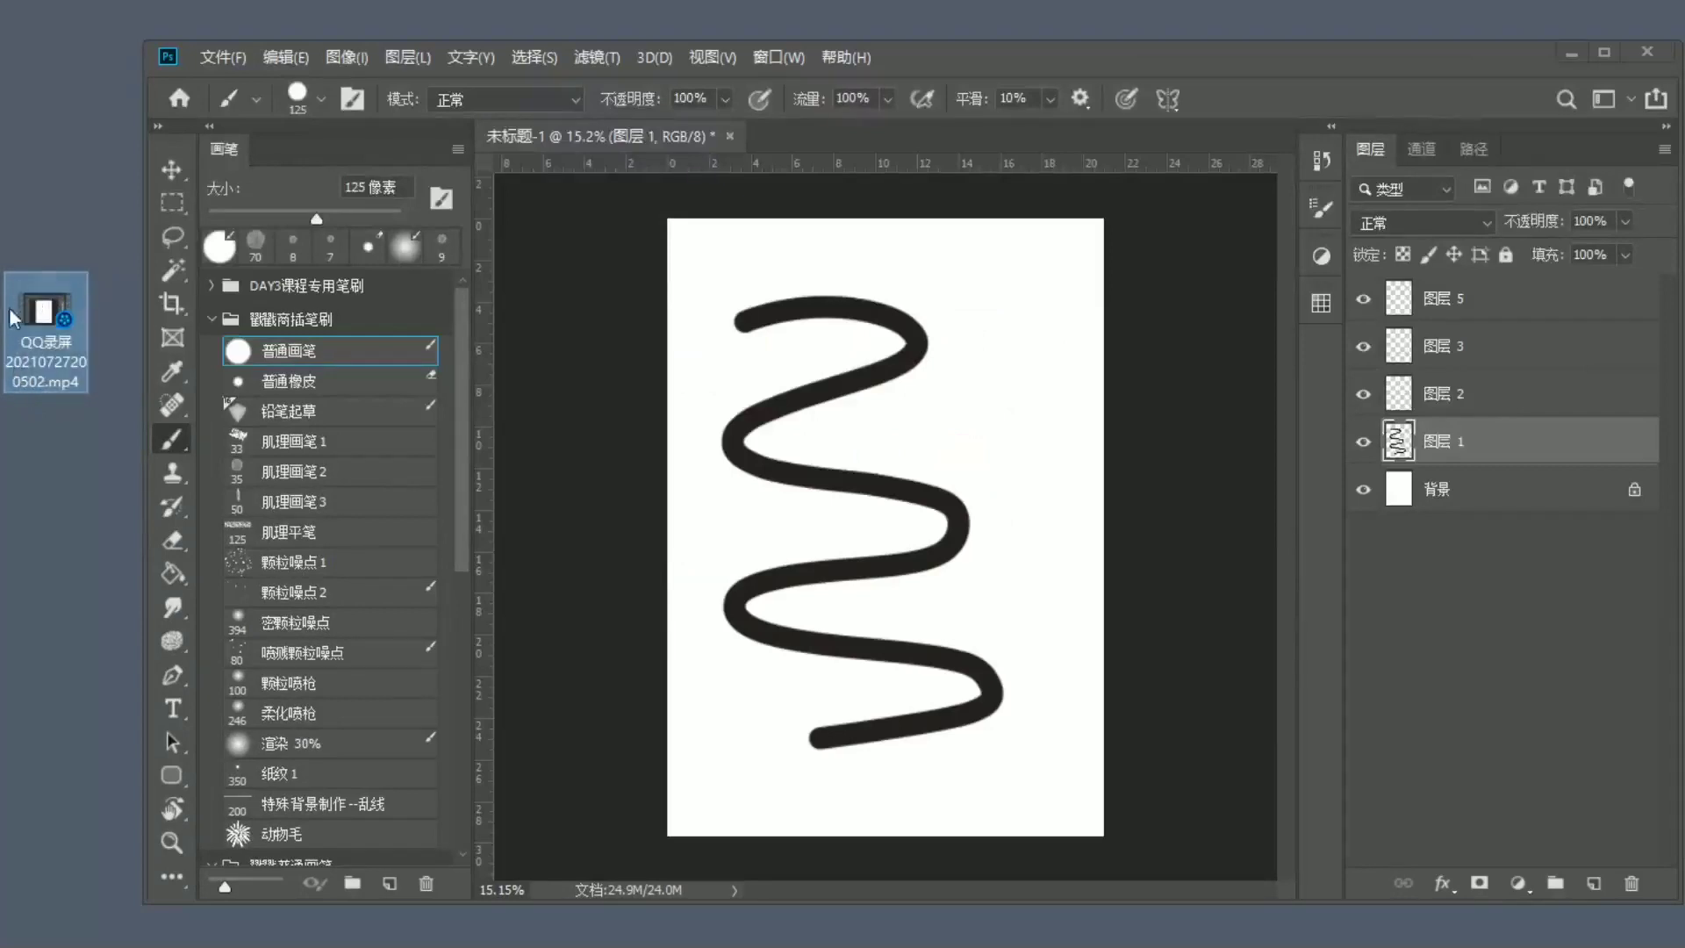
- Send the recorded MP4 from the desktop in WeChat's 文件传输助手 chat and play the desktop copy briefly
{"action": "key", "text": "ctrl+alt+w"}
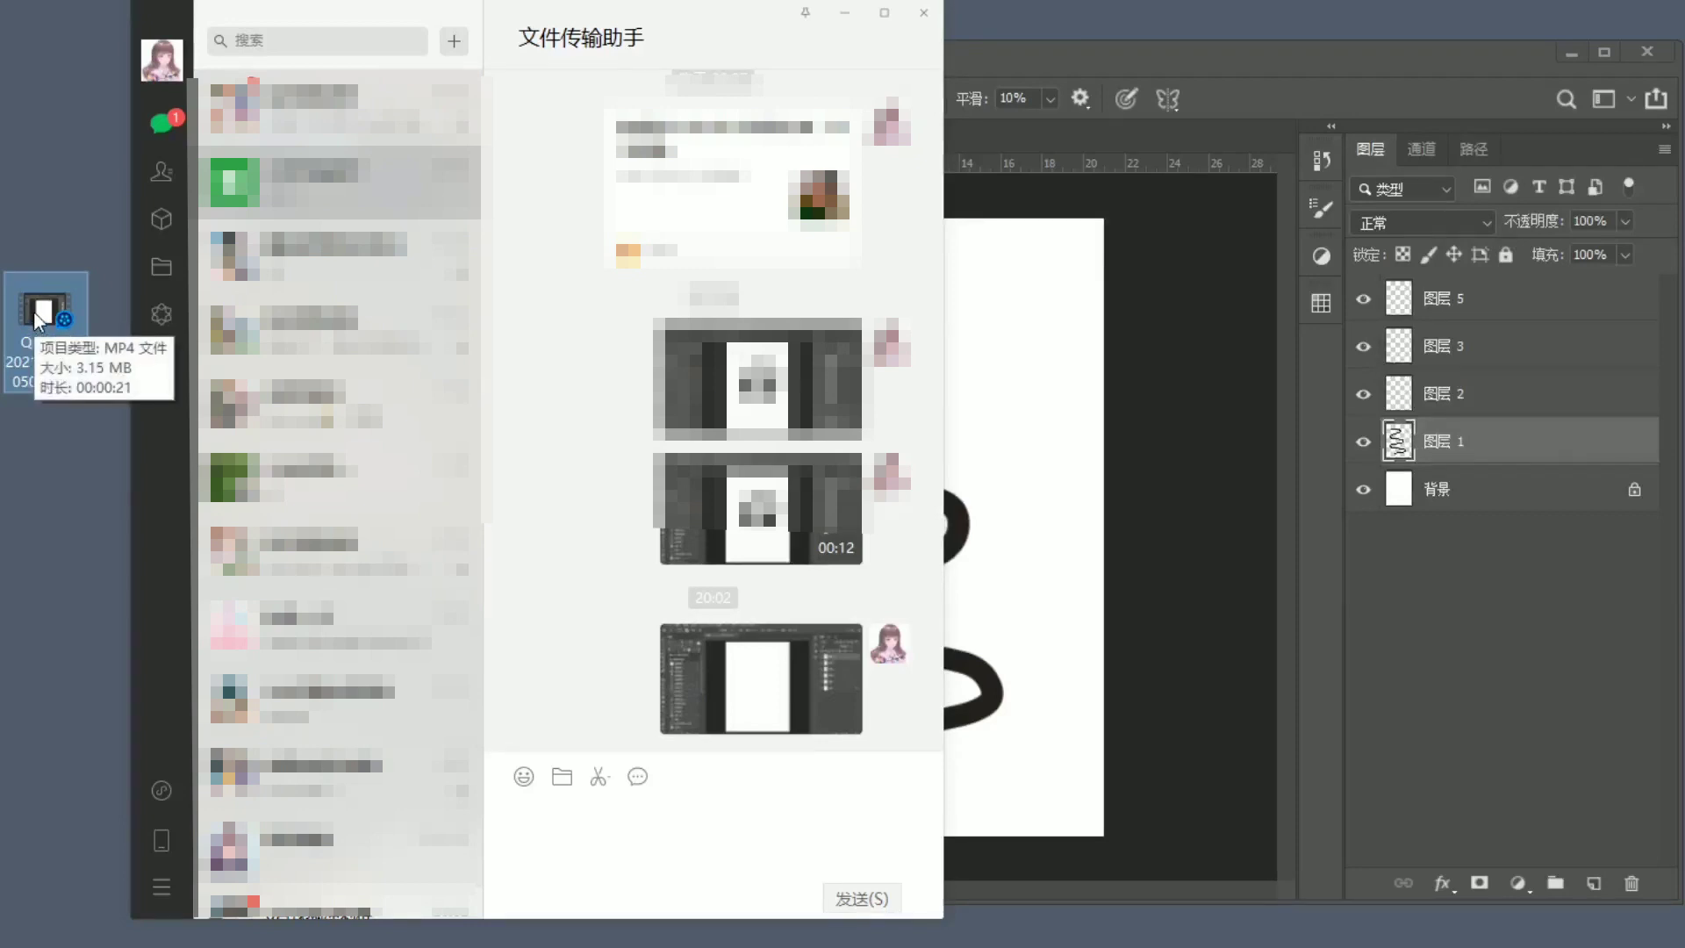
{"action": "left_click_drag", "start_coordinate": [41, 321], "coordinate": [640, 819]}
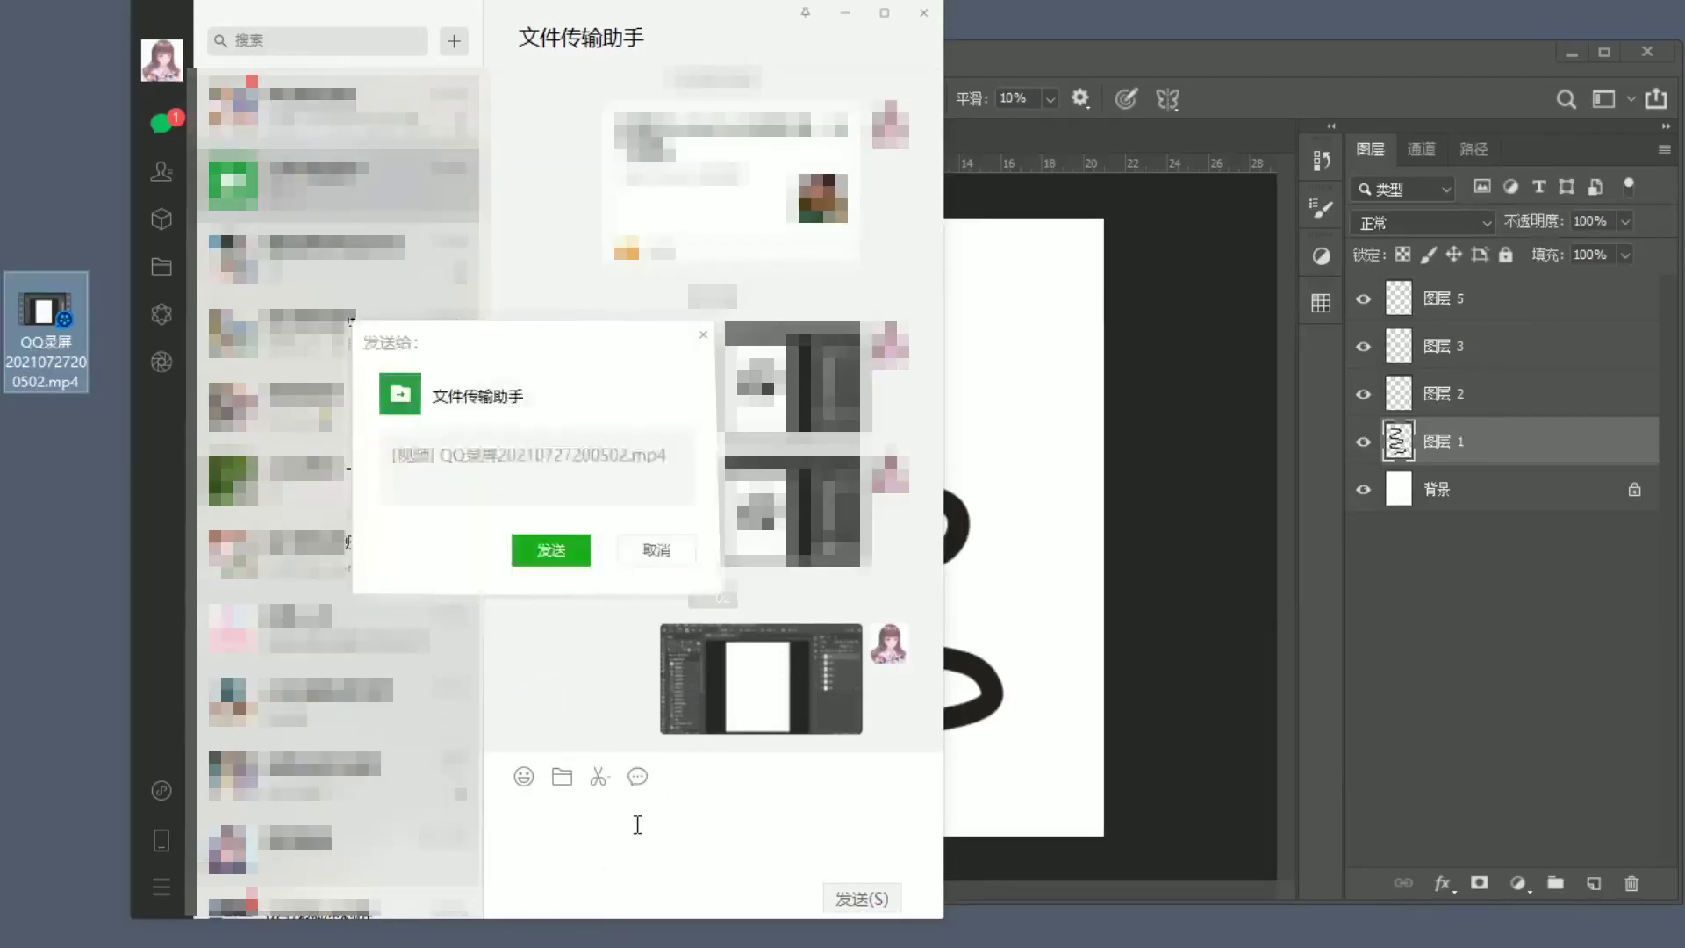
{"action": "left_click", "coordinate": [545, 550]}
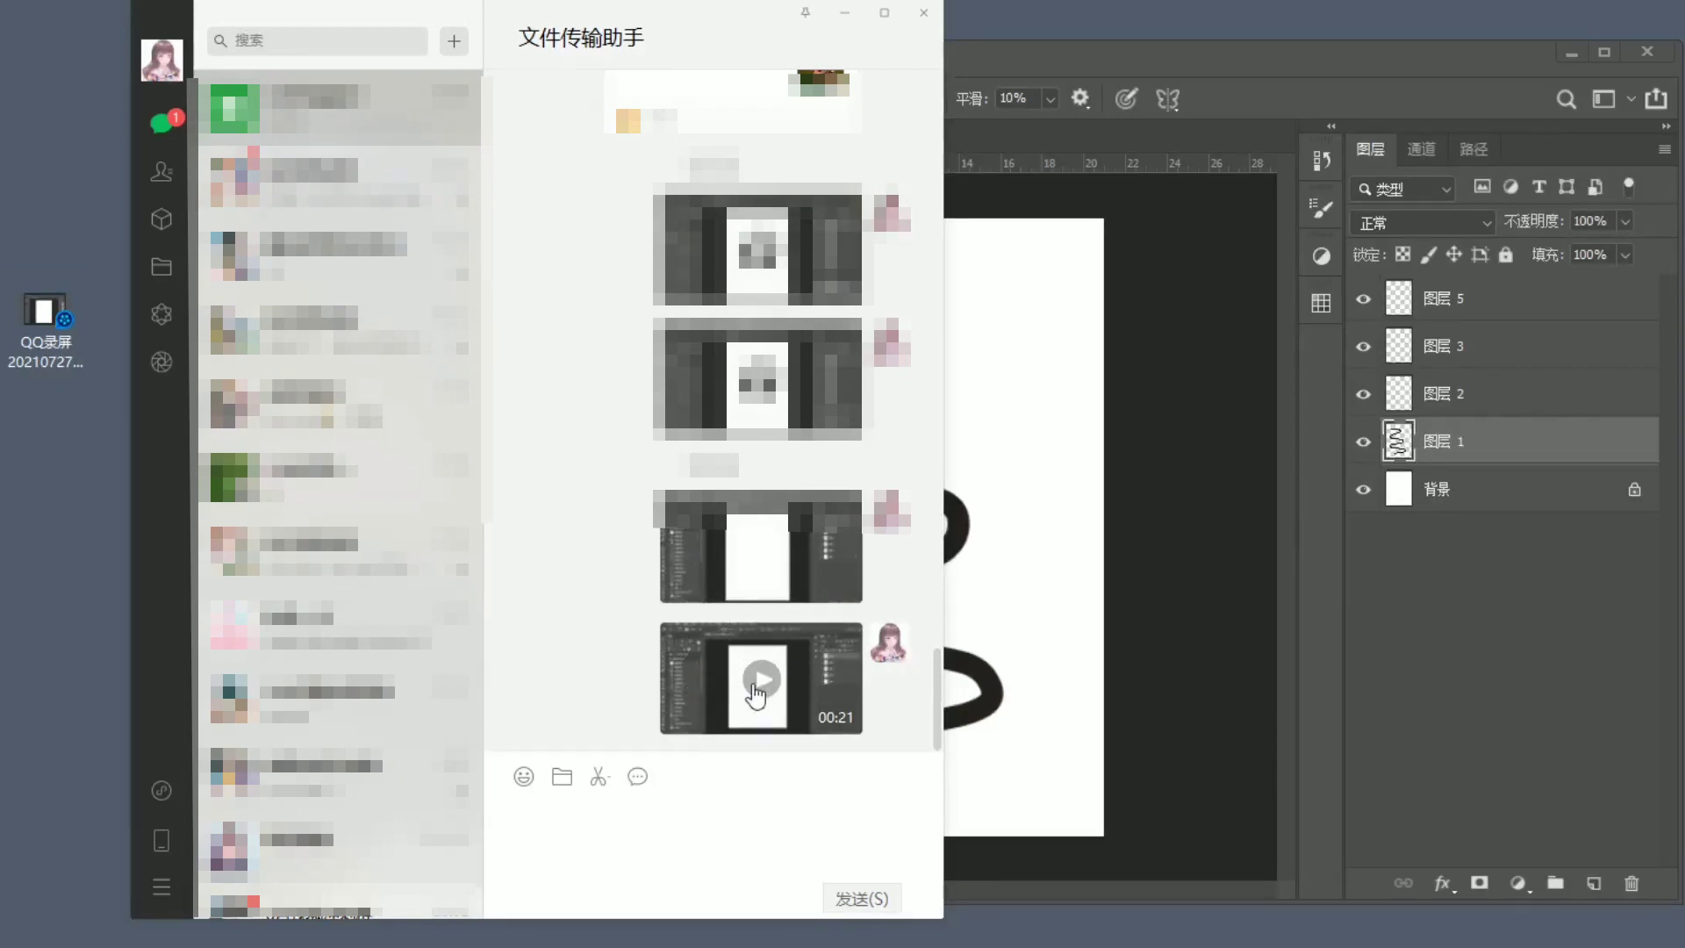
{"action": "double_click", "coordinate": [49, 329]}
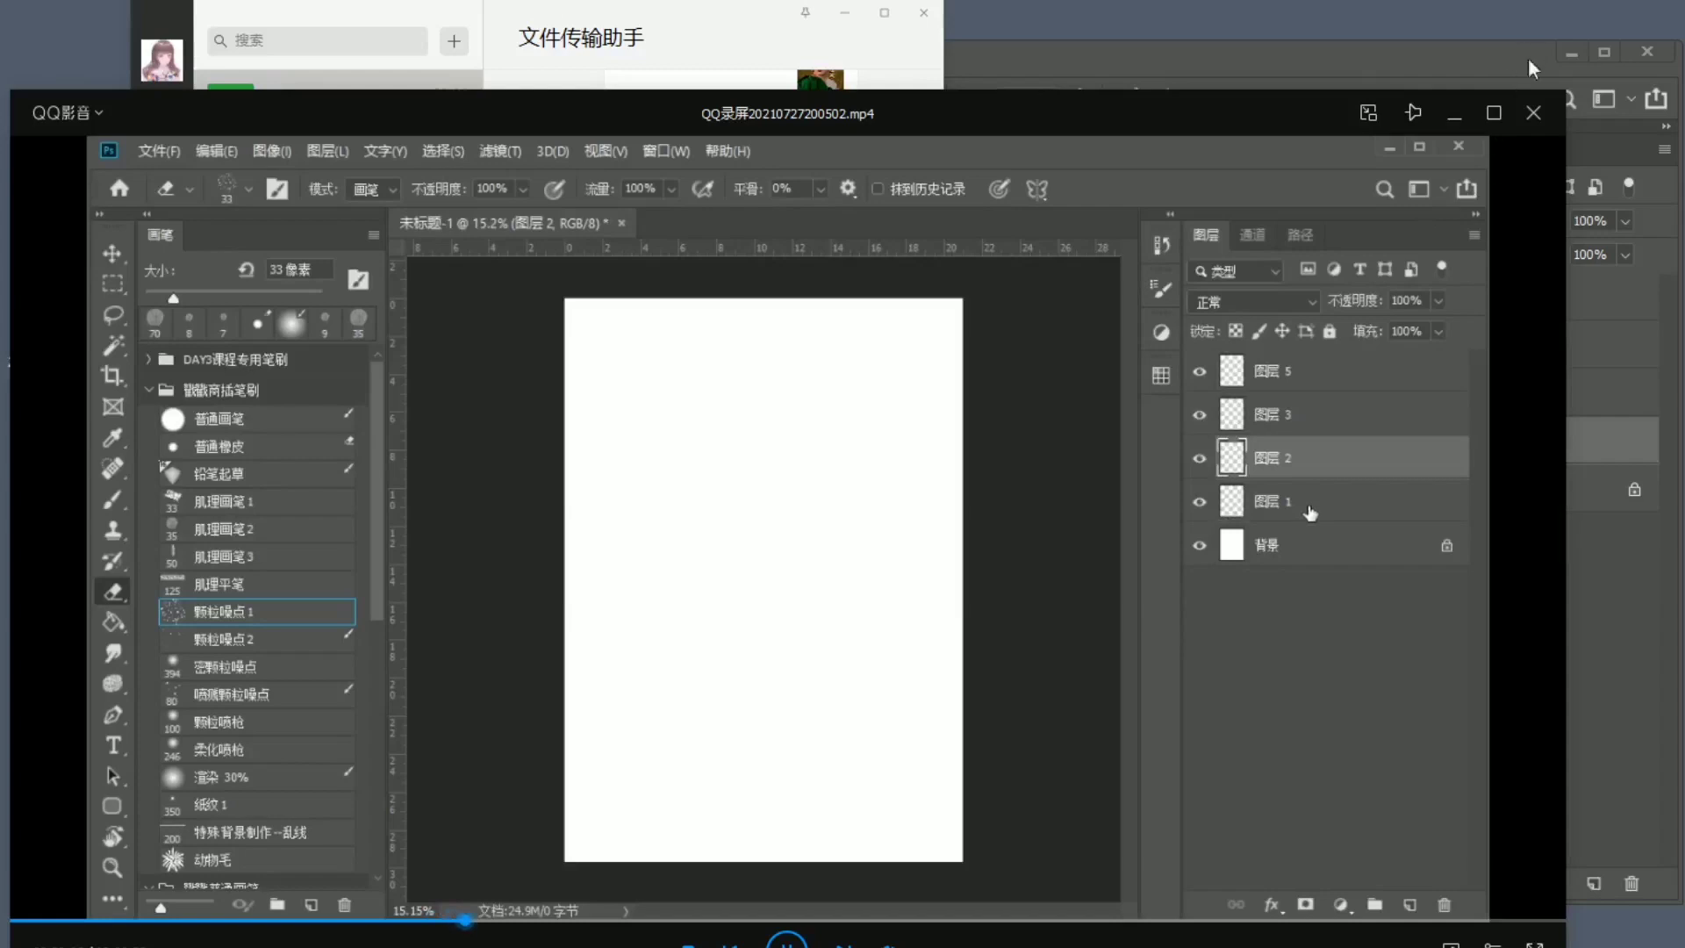
{"action": "left_click", "coordinate": [1533, 117]}
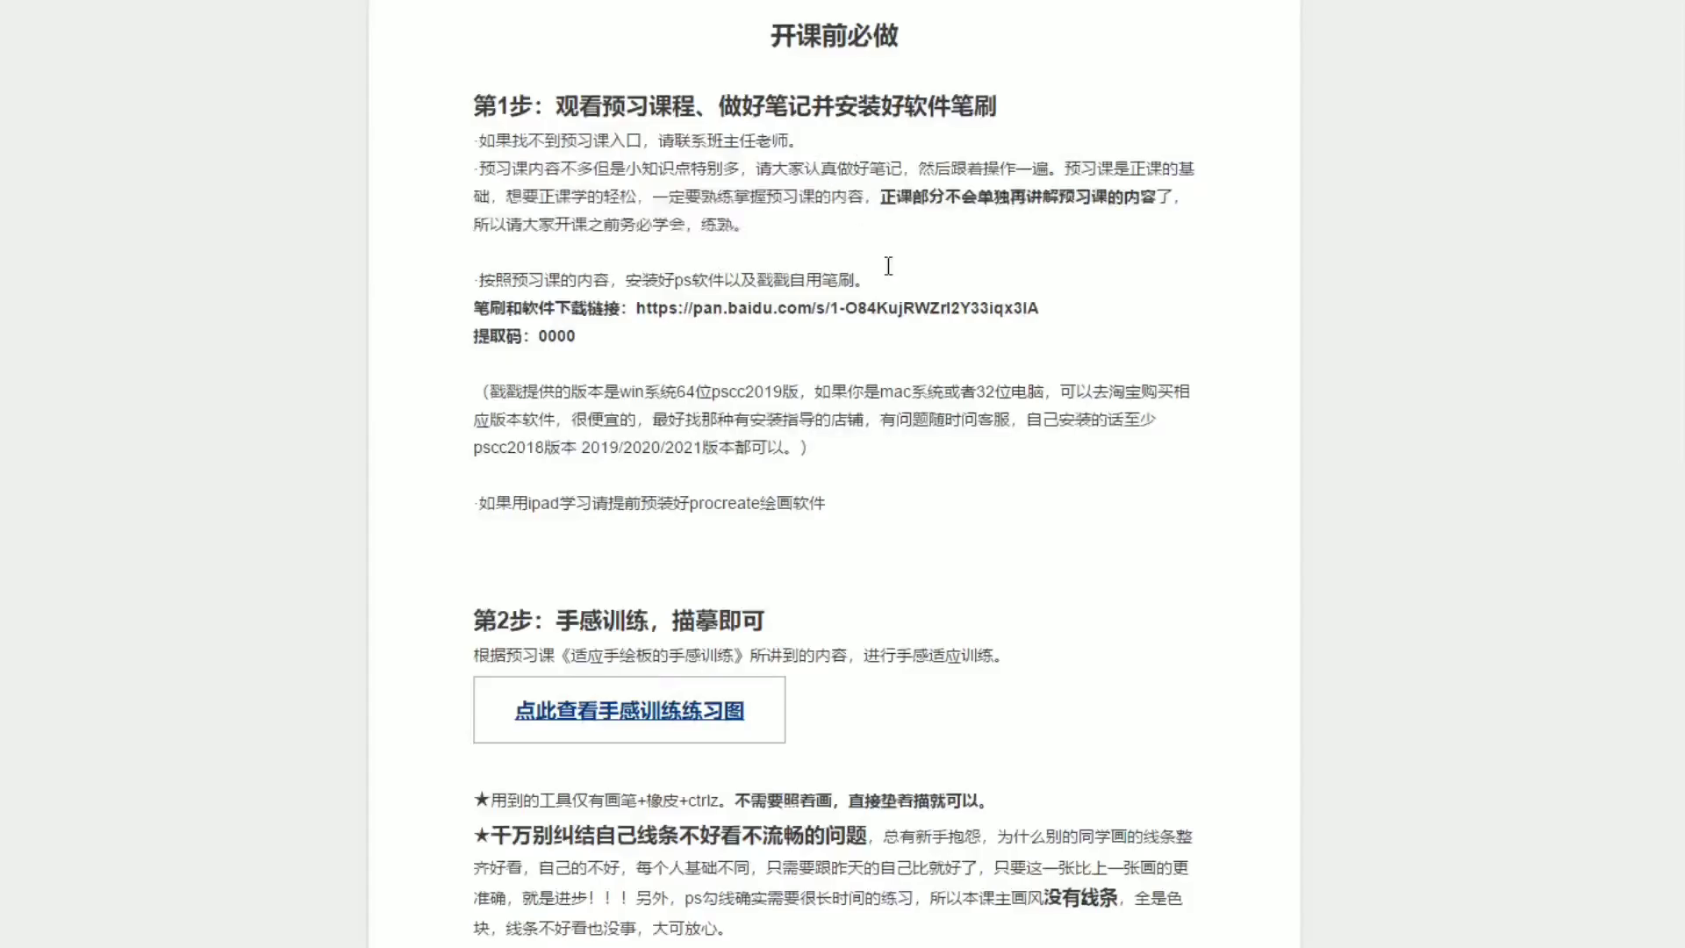
- Read through the 开课前必做 document, from the 第1步 brush and software installation notes to the 第5步 section on shortcuts
{"action": "scroll", "coordinate": [888, 266], "scroll_direction": "down", "scroll_amount": 5}
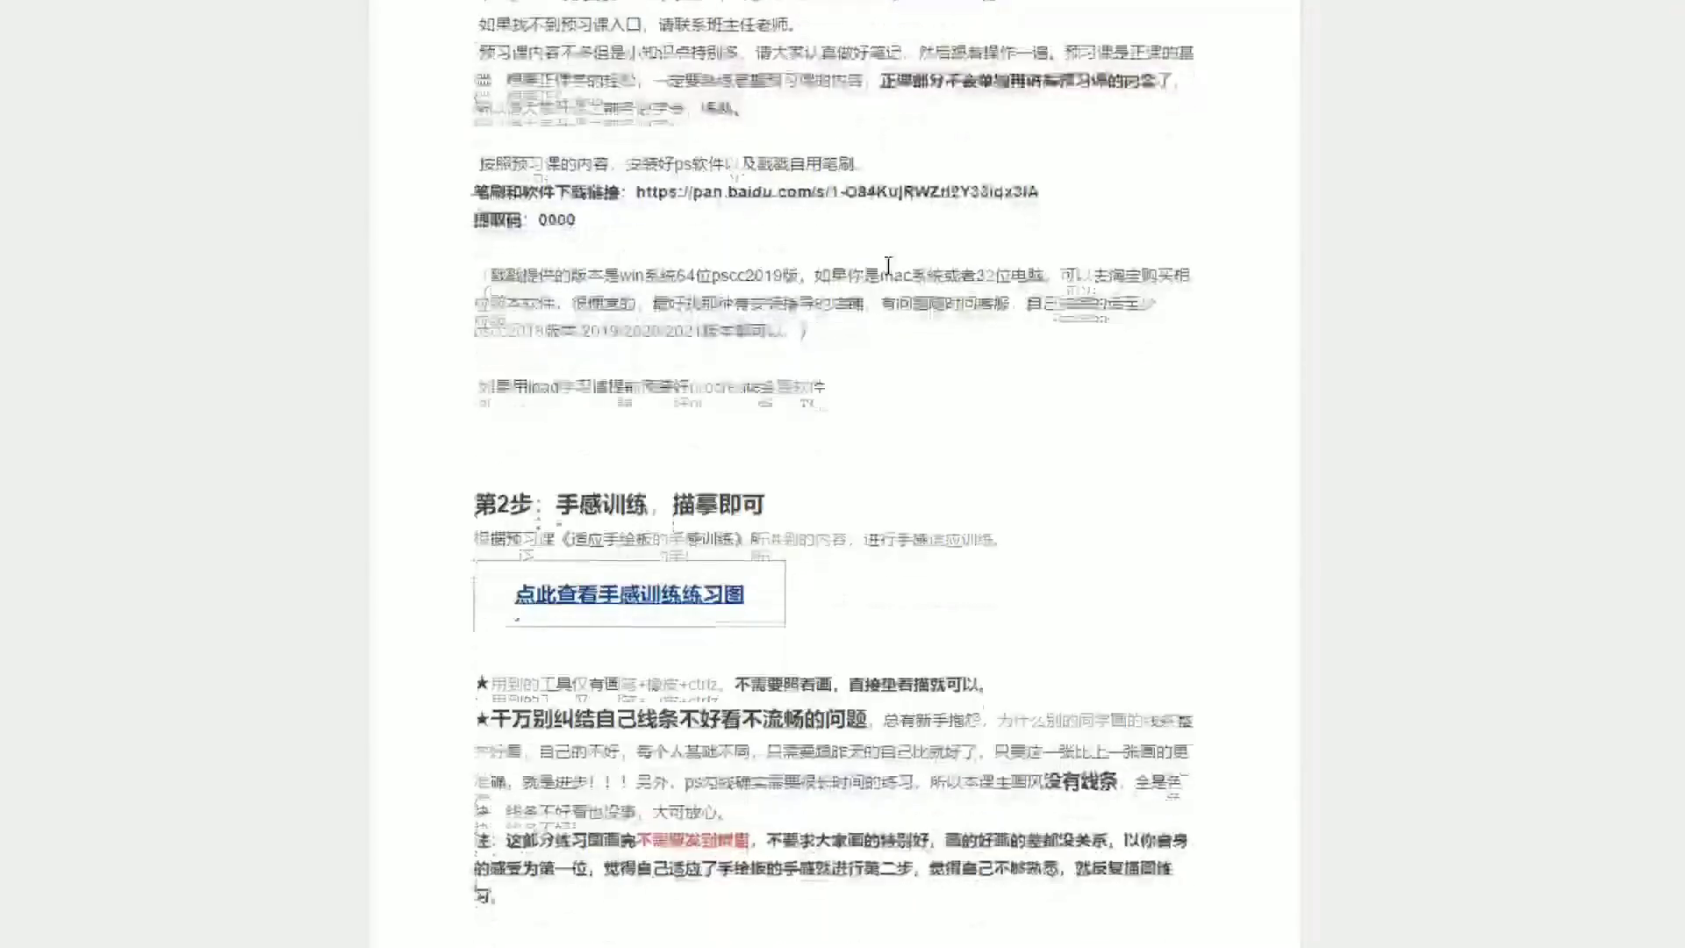
{"action": "scroll", "coordinate": [888, 265], "scroll_direction": "down", "scroll_amount": 6}
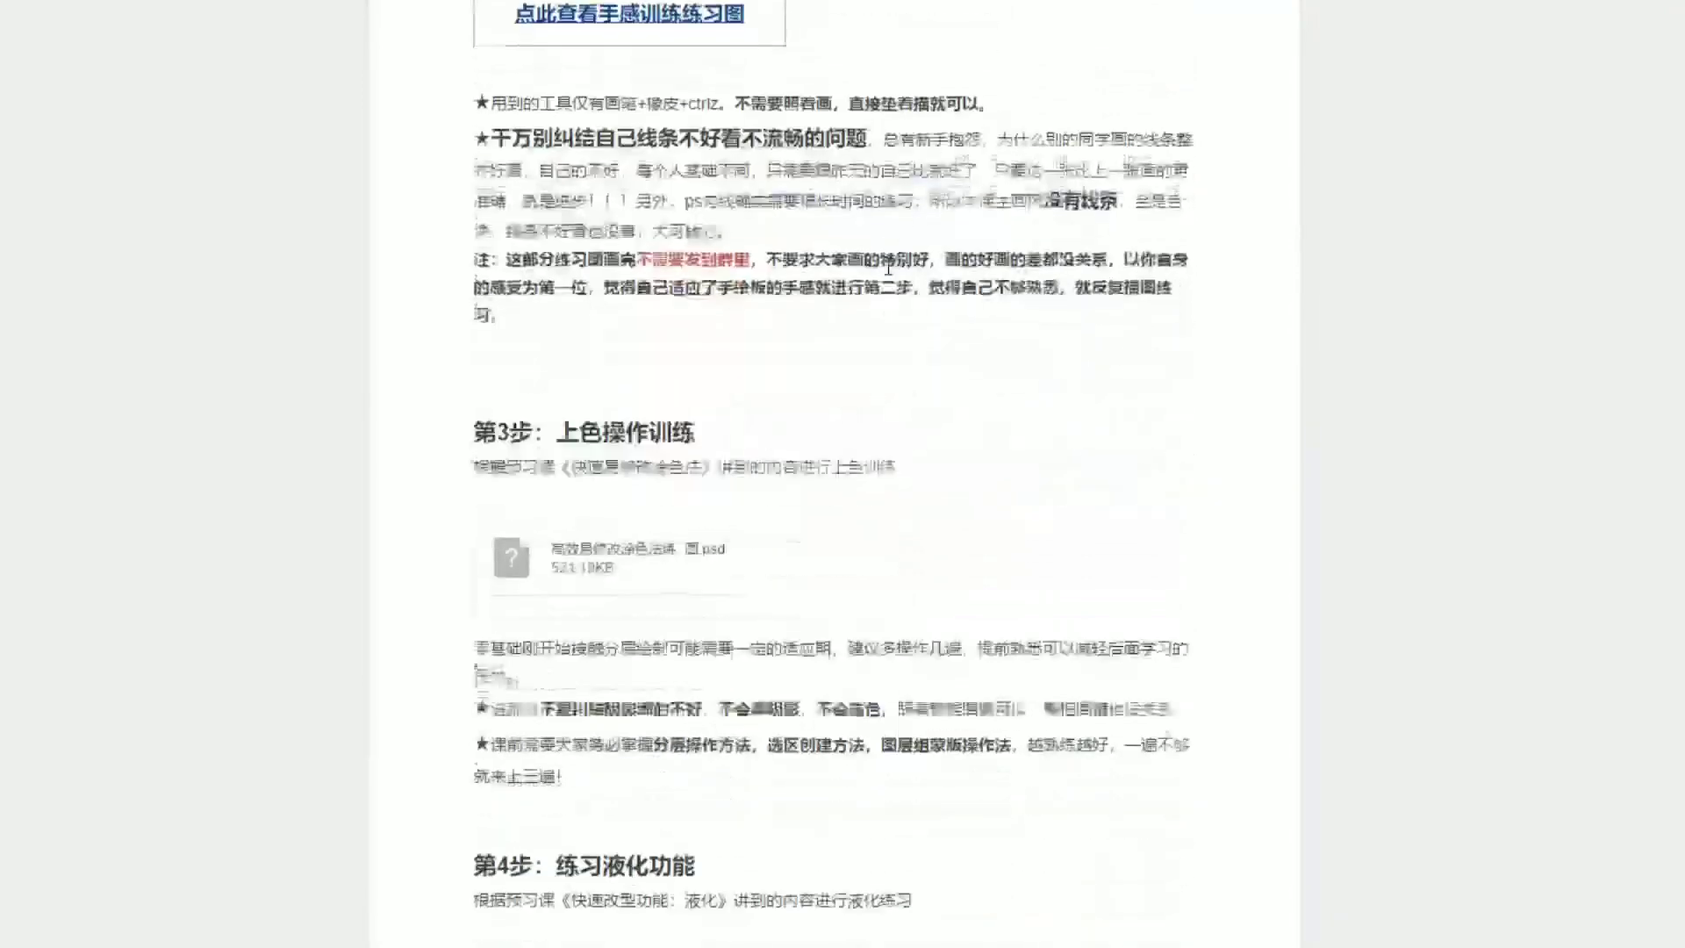
{"action": "scroll", "coordinate": [888, 265], "scroll_direction": "up", "scroll_amount": 13}
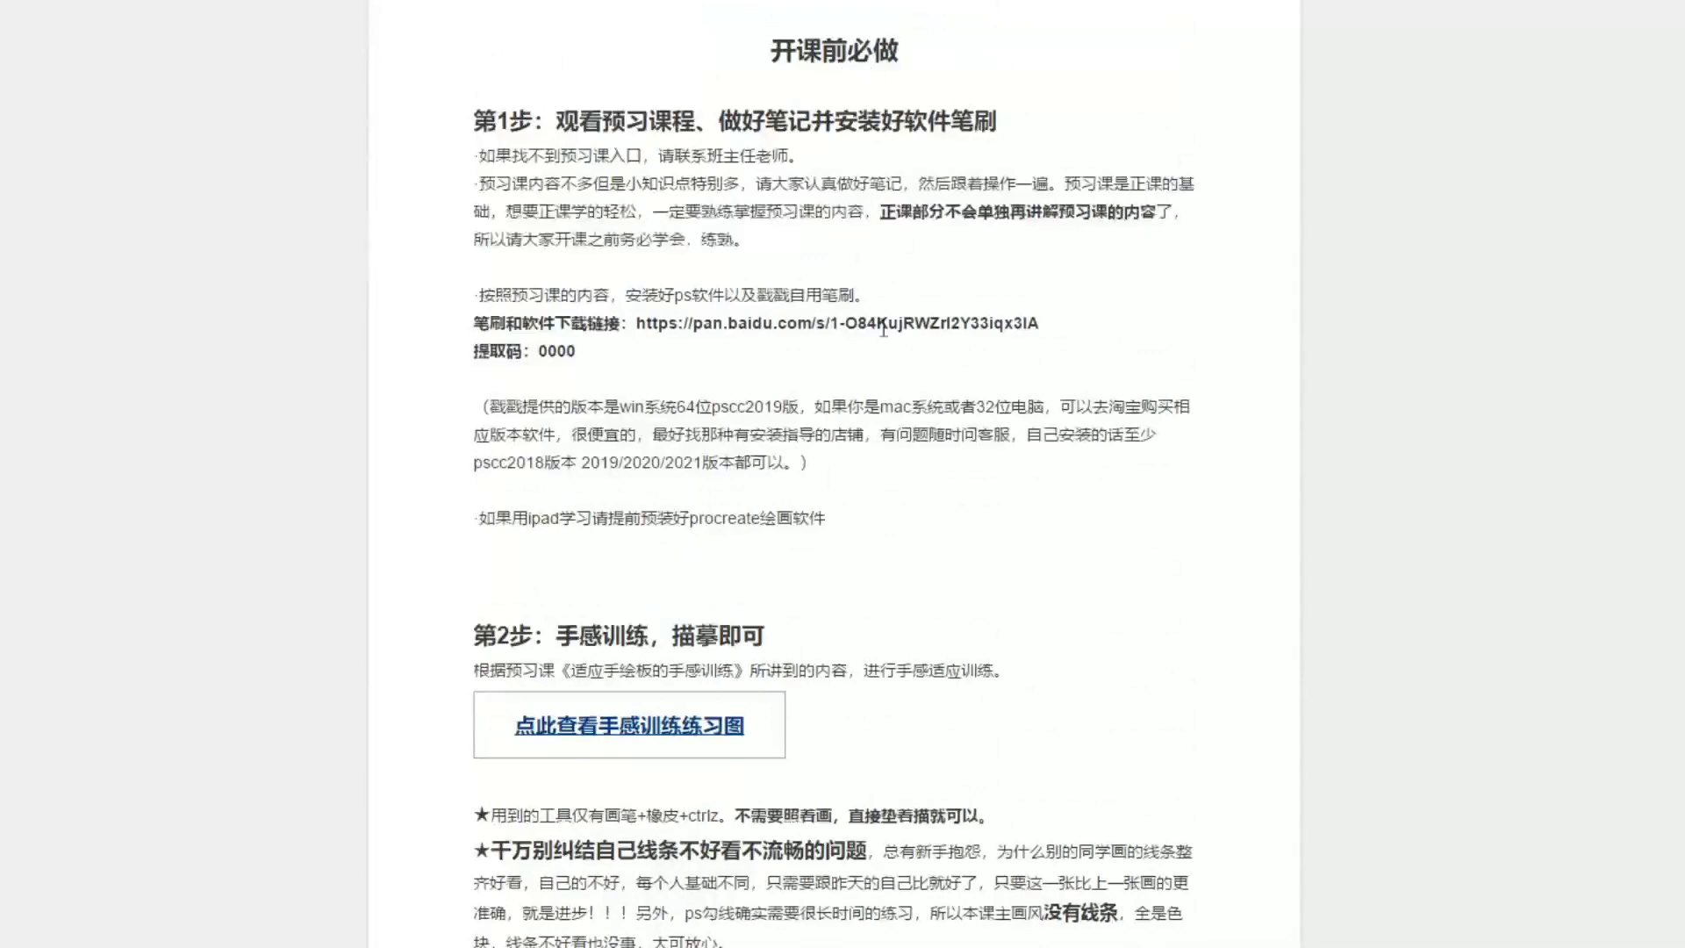
{"action": "scroll", "coordinate": [884, 329], "scroll_direction": "down", "scroll_amount": 6}
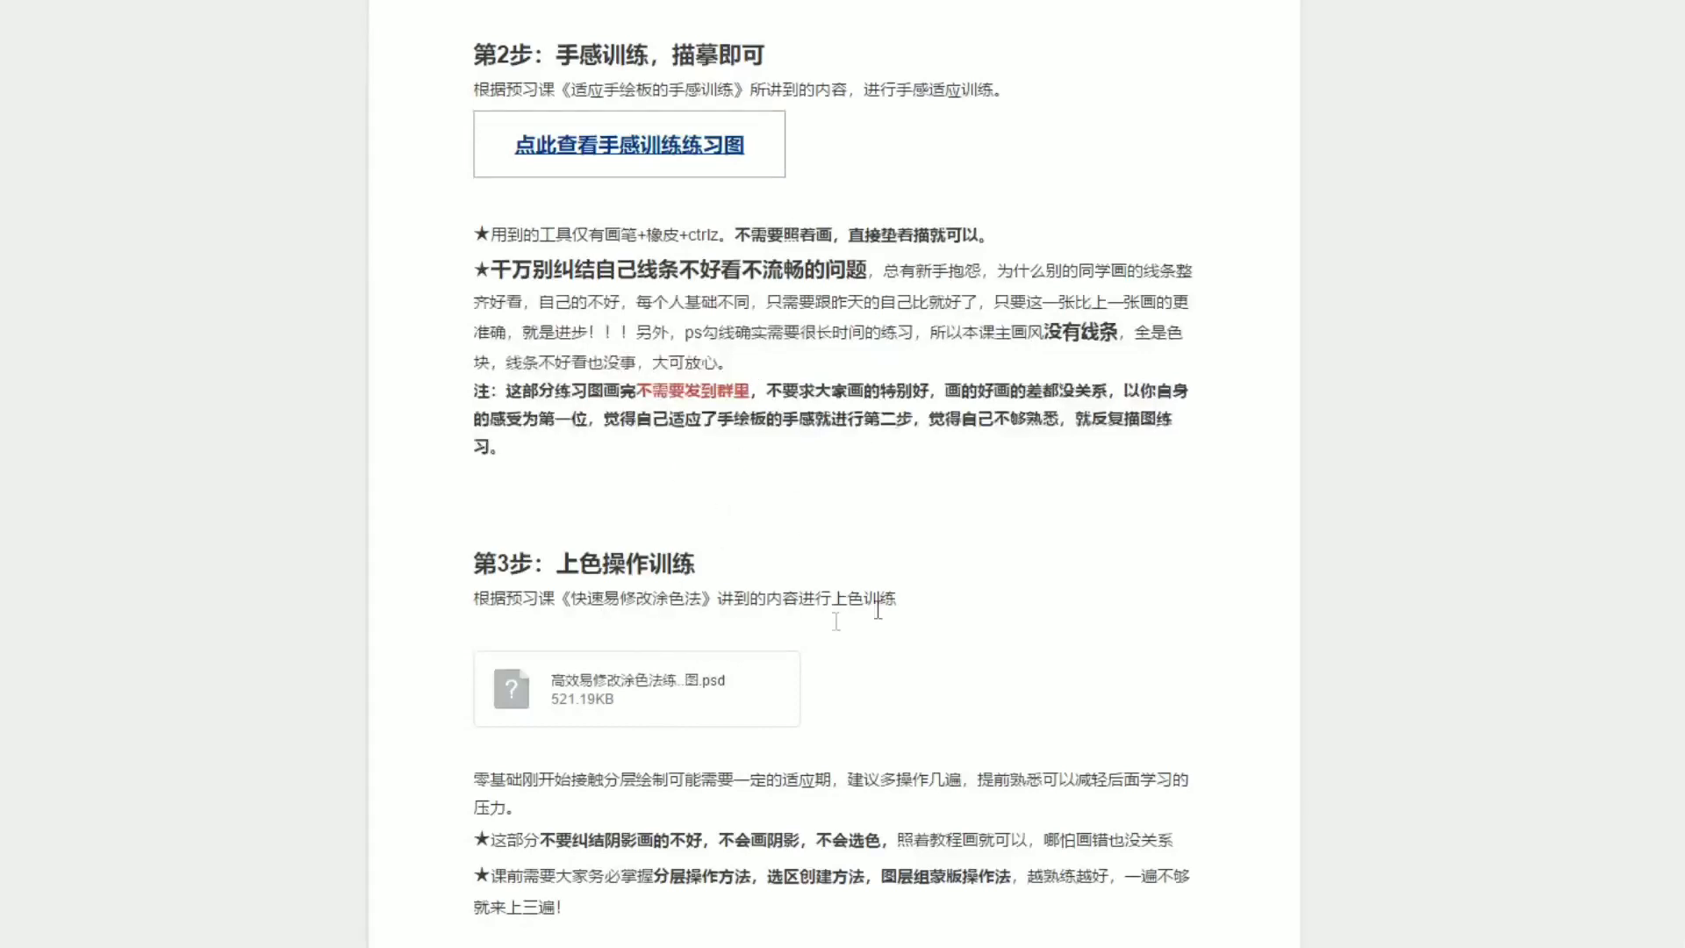
{"action": "scroll", "coordinate": [801, 617], "scroll_direction": "down", "scroll_amount": 3}
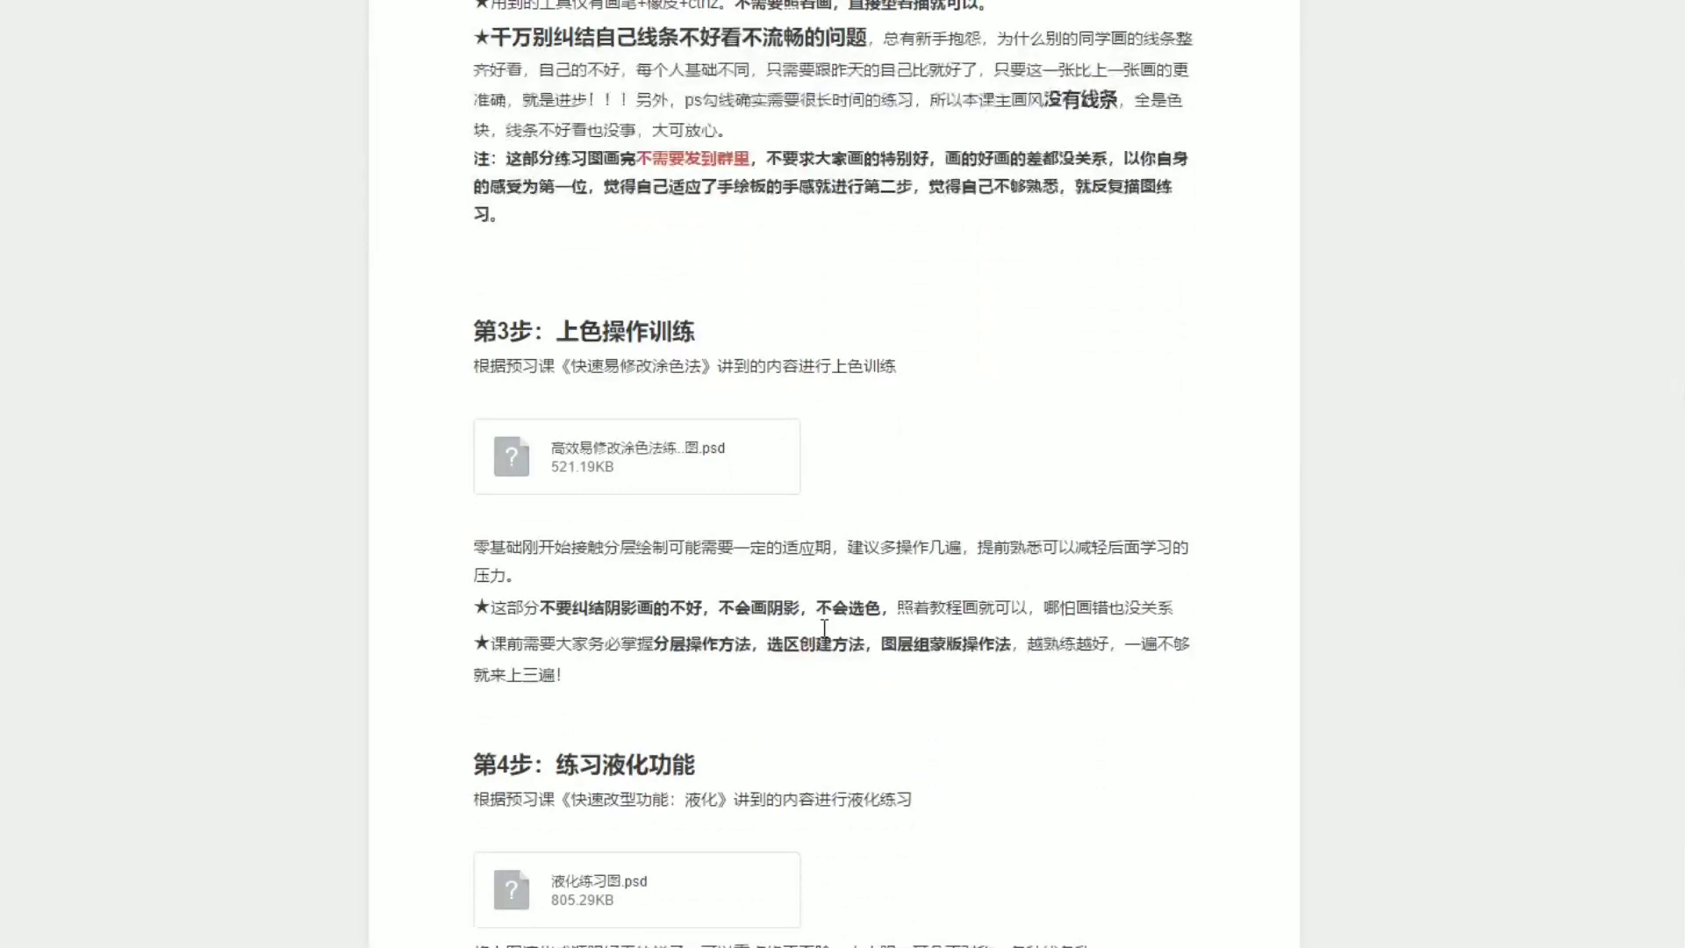
{"action": "scroll", "coordinate": [825, 627], "scroll_direction": "down", "scroll_amount": 3}
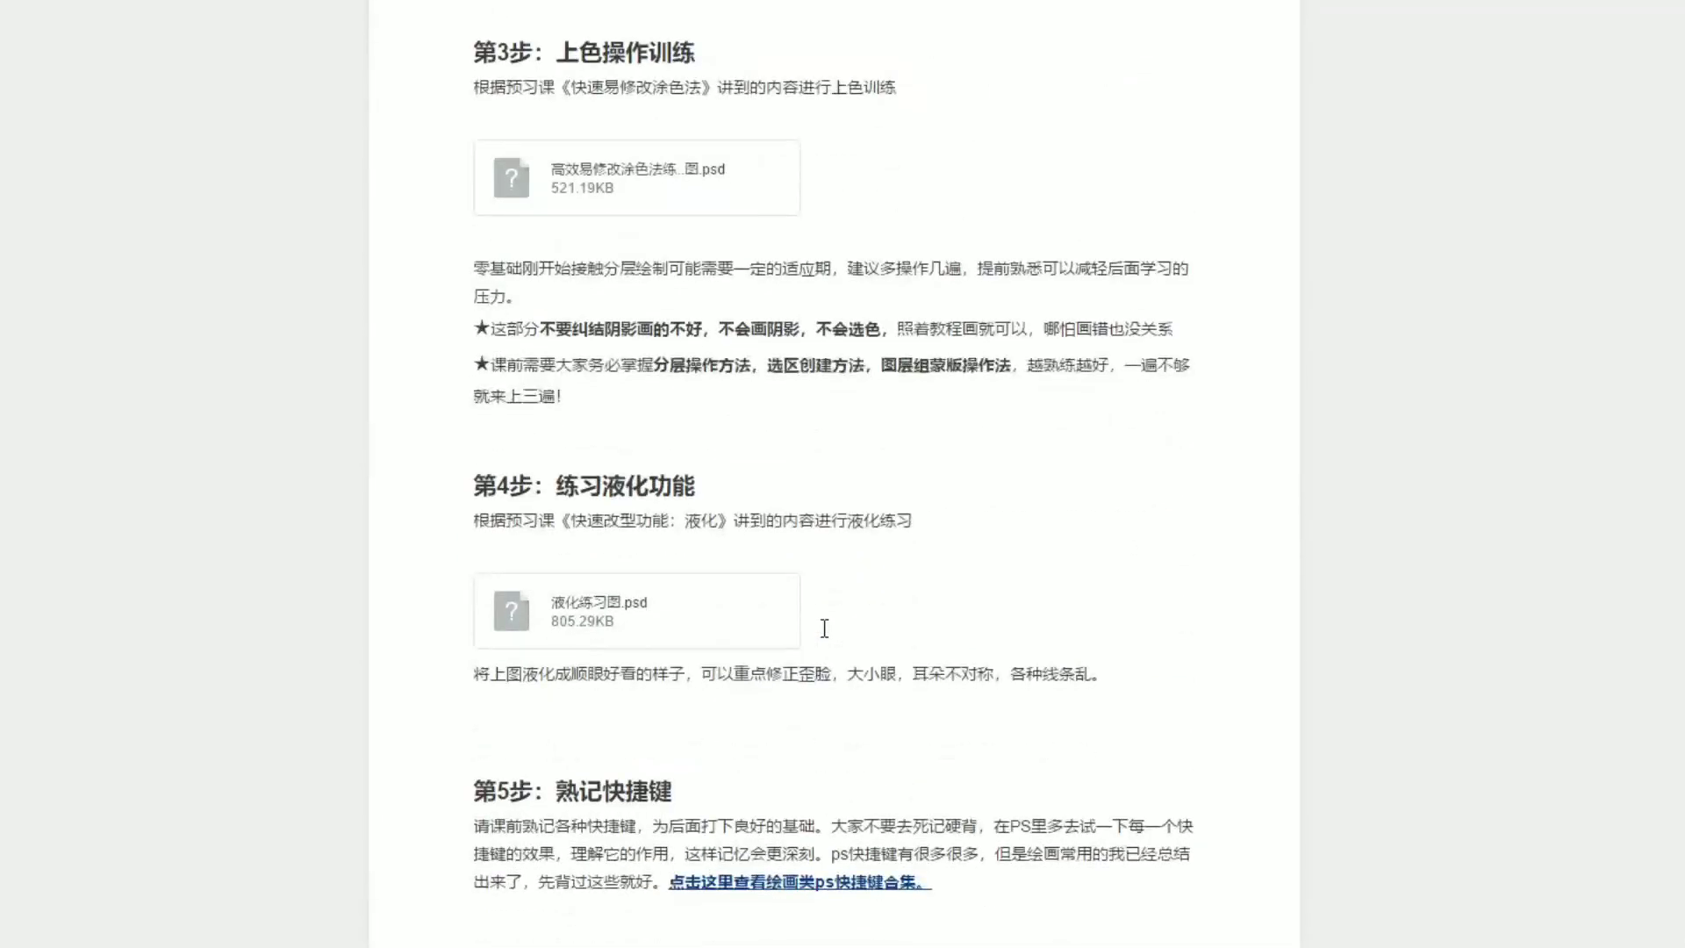